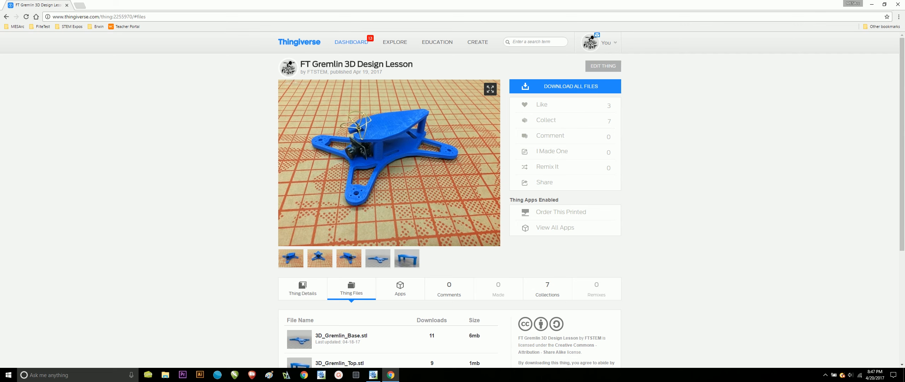
Switch to PTC Creo Elements/Direct Modeling Express and look at the empty workplane of the new session.
click(372, 374)
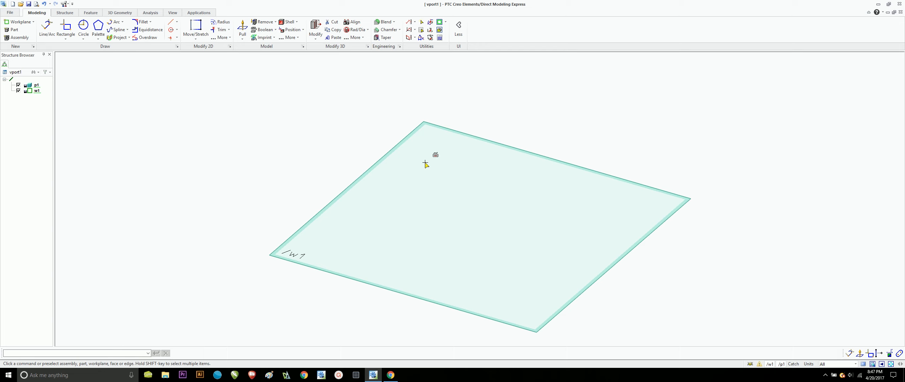
click(416, 134)
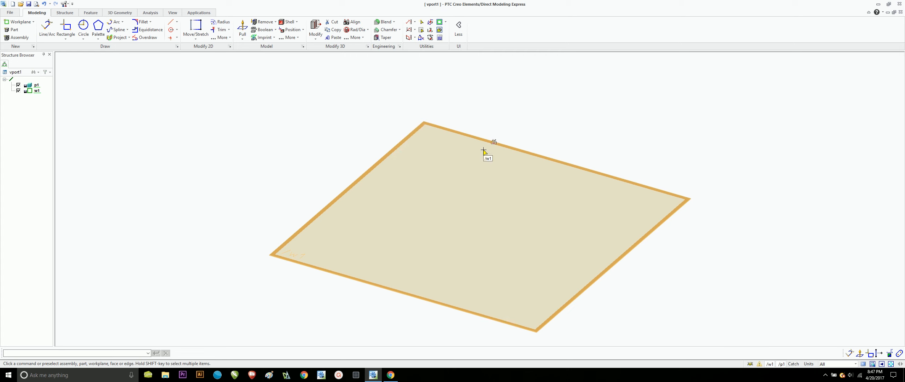
click(482, 182)
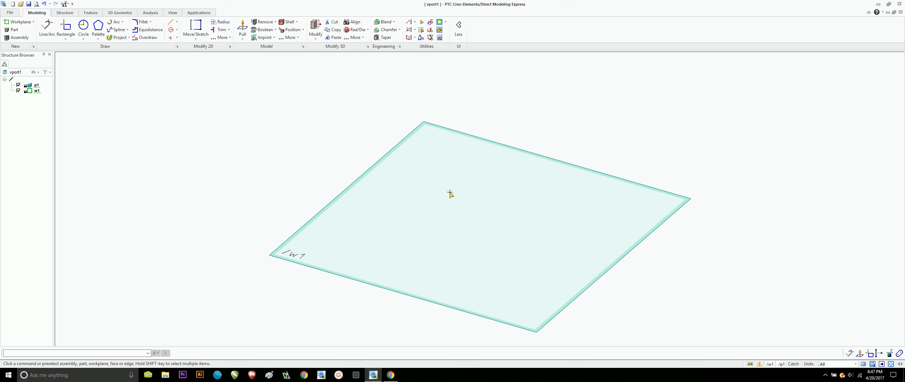
Switch to the Thingiverse page in the browser and download PTC_Gremlin_Base.pk2 from the FT Gremlin 3D Design Lesson files.
click(391, 376)
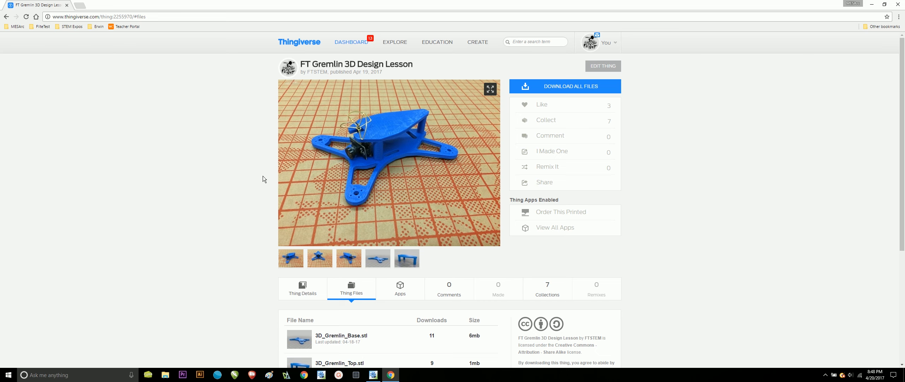
scroll(299, 215, down, 2)
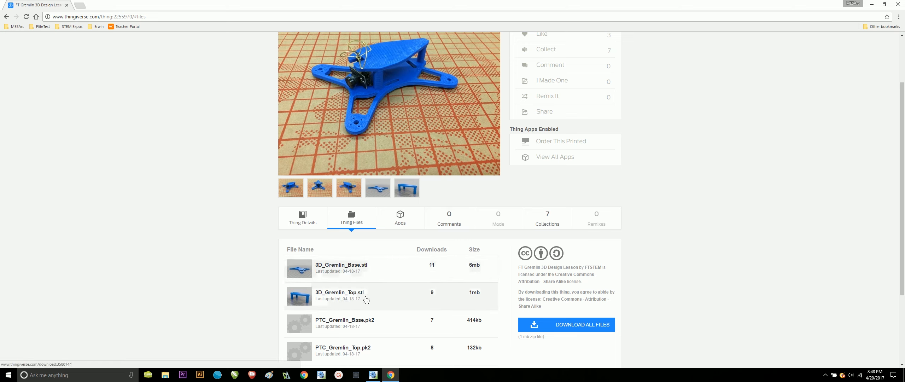
scroll(317, 225, up, 2)
scroll(345, 217, down, 2)
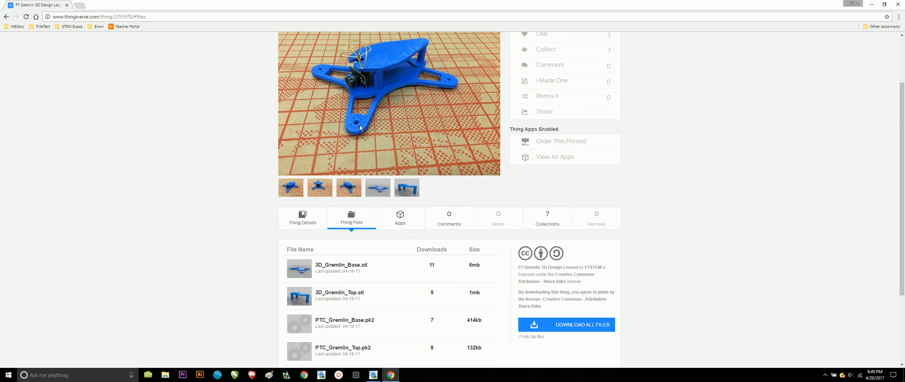
scroll(361, 141, down, 2)
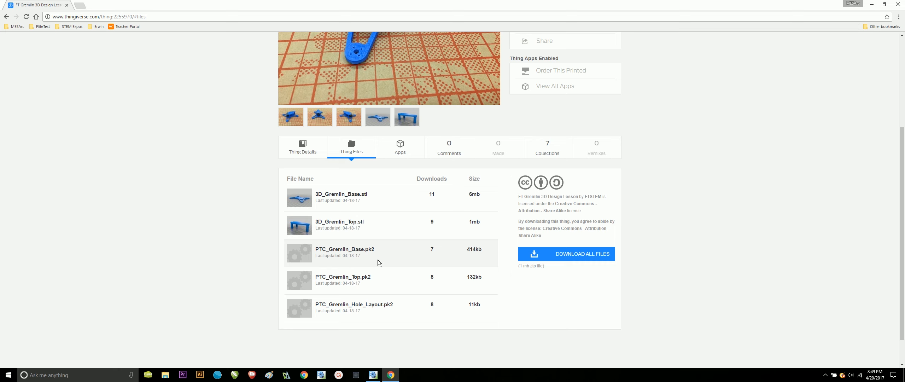
click(342, 254)
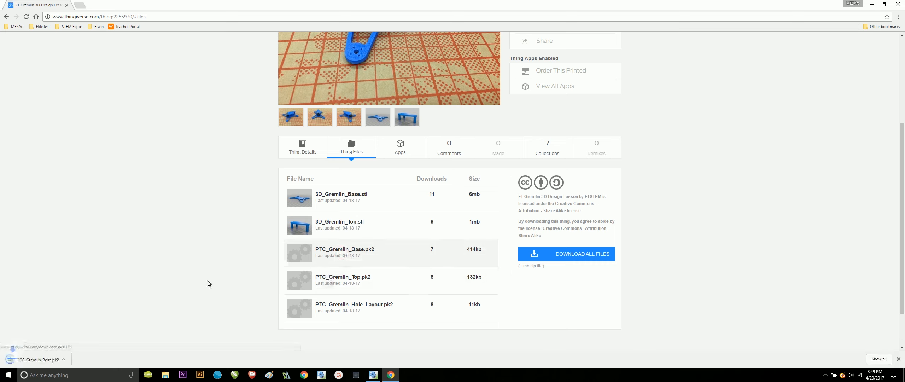
Switch to PTC Creo, load the PTC_Gremlin_Base package from the Downloads folder and dismiss the output messages.
click(377, 376)
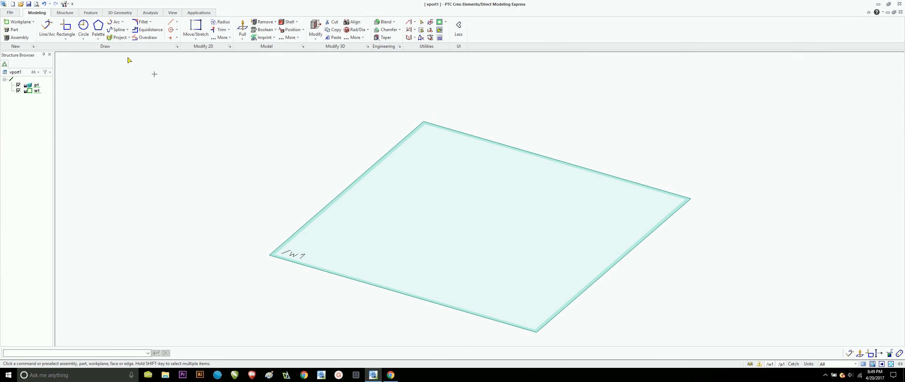
click(11, 13)
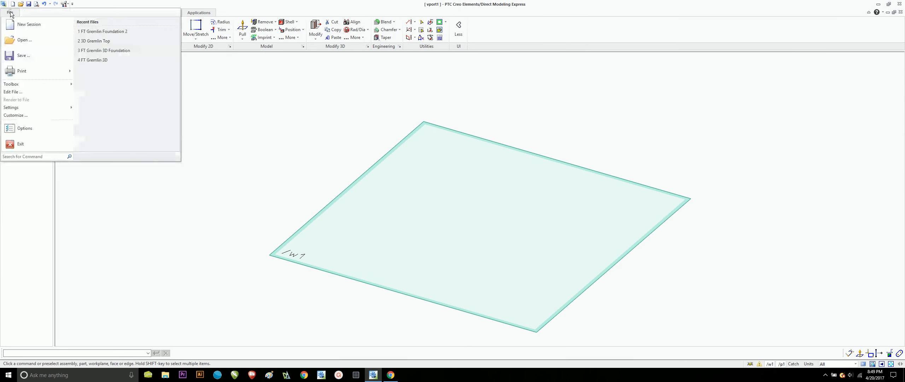
click(20, 38)
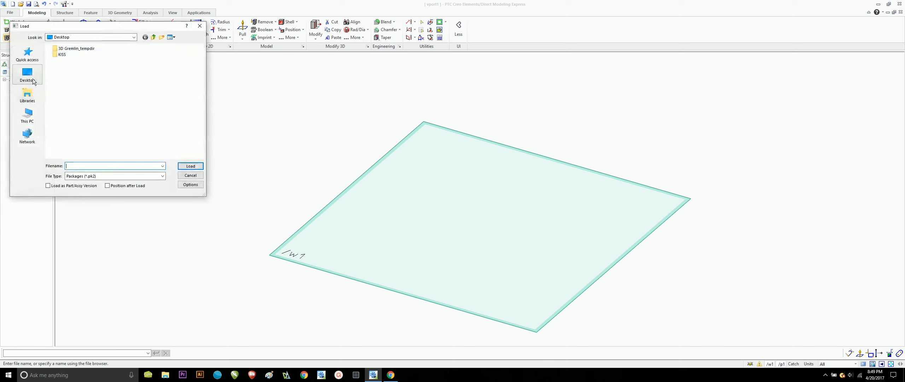
click(134, 38)
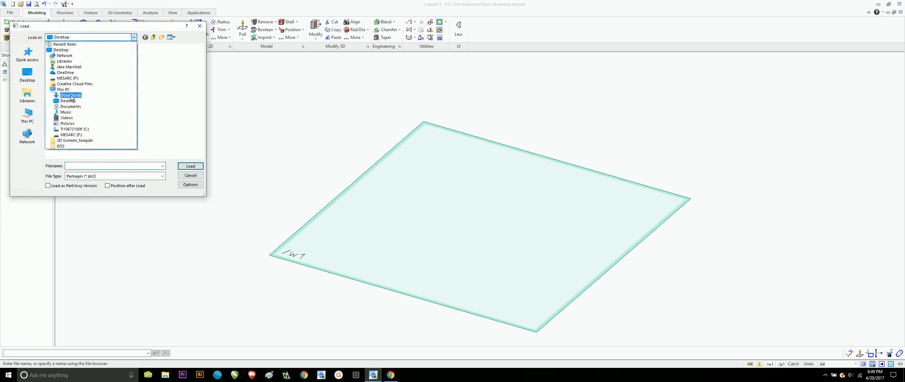
click(71, 95)
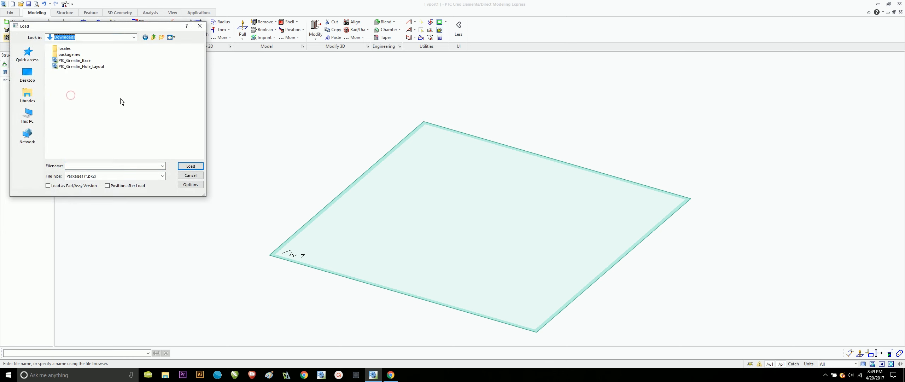
double_click(85, 63)
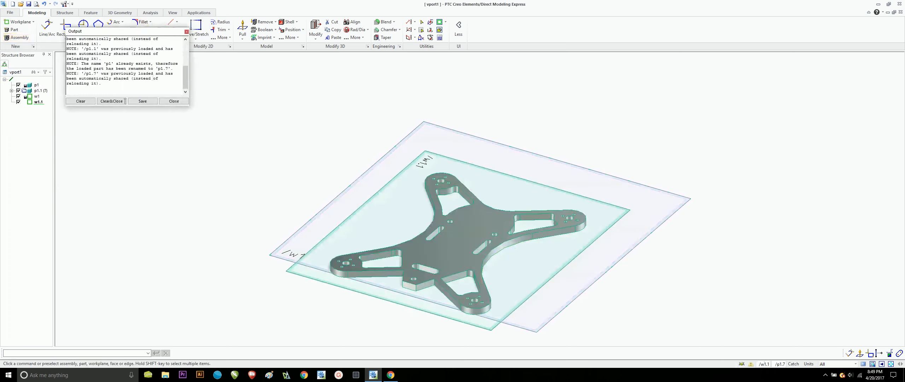
click(173, 101)
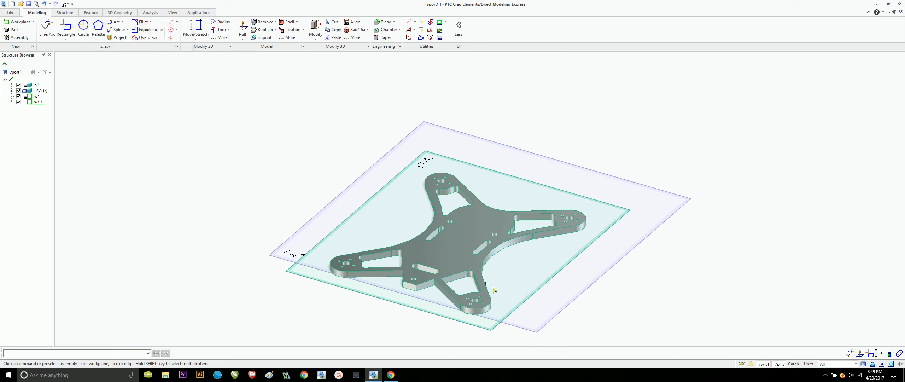
Examine the shape, arms and mounting holes of the loaded Gremlin base from several angles.
middle_drag(494, 290, 426, 283)
scroll(421, 277, up, 1)
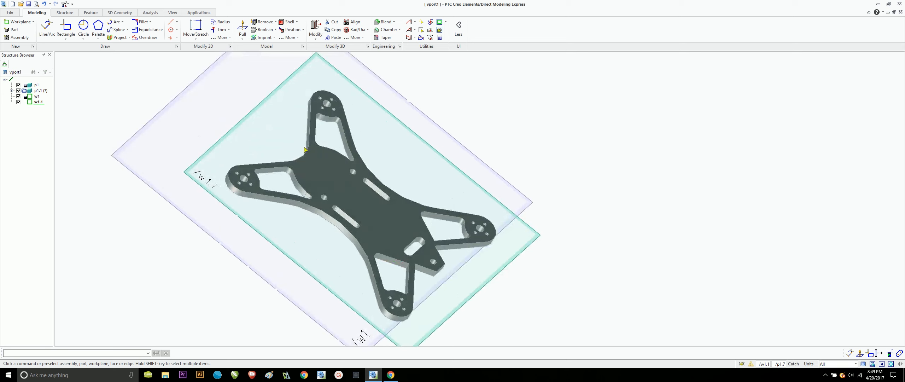
middle_drag(407, 268, 466, 159)
middle_drag(389, 151, 278, 197)
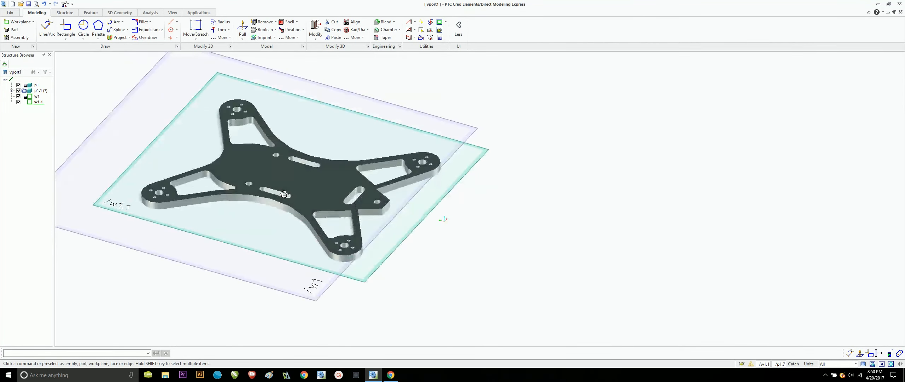
right_drag(264, 215, 404, 213)
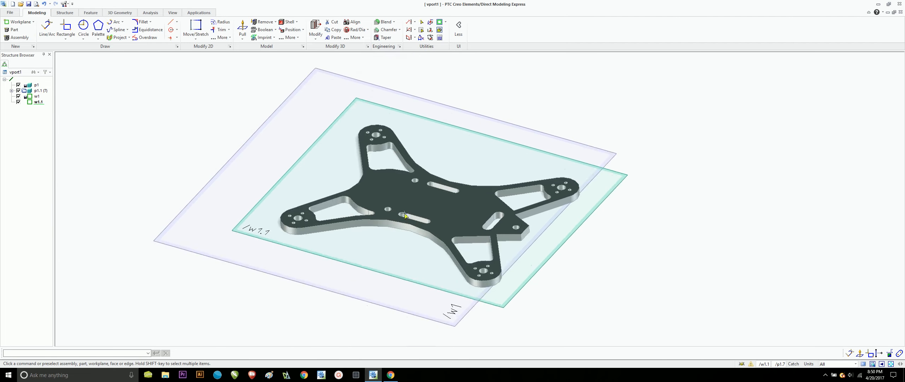
middle_drag(374, 279, 389, 215)
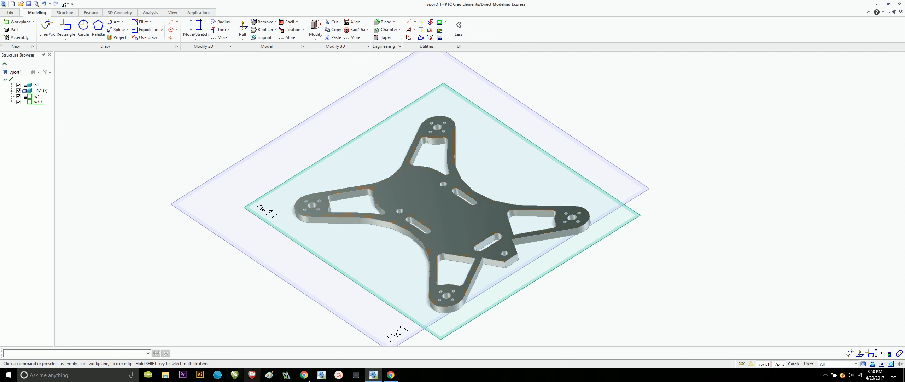
Switch to the browser, download PTC_Gremlin_Hole_Layout.pk2 from the Thingiverse file list, and return to PTC Creo.
click(390, 374)
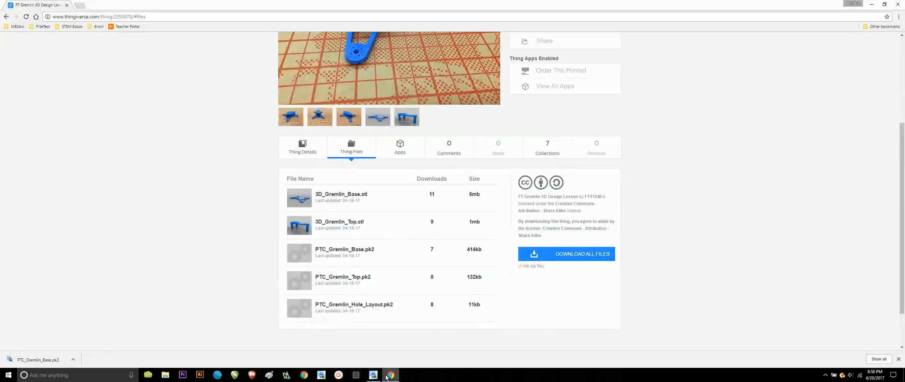
click(374, 312)
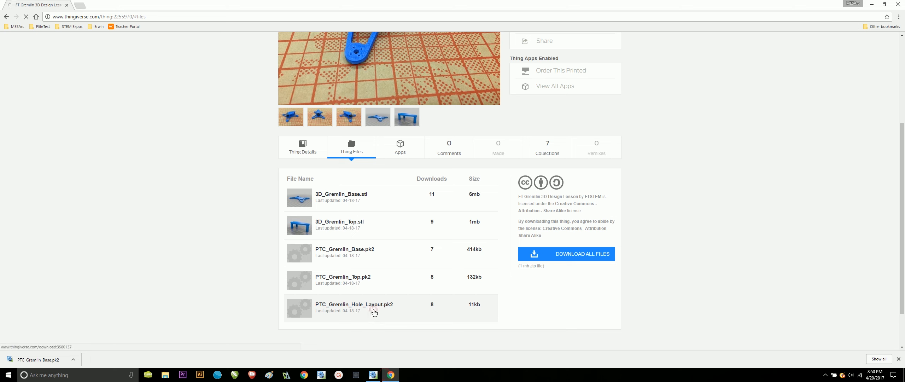
click(391, 375)
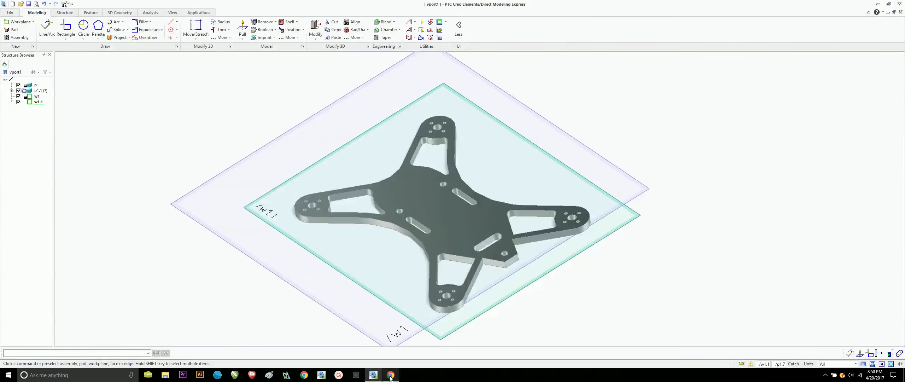
click(10, 12)
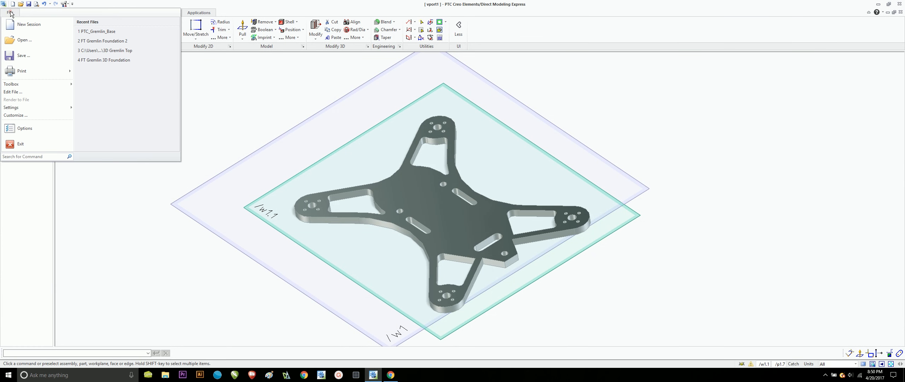
click(23, 40)
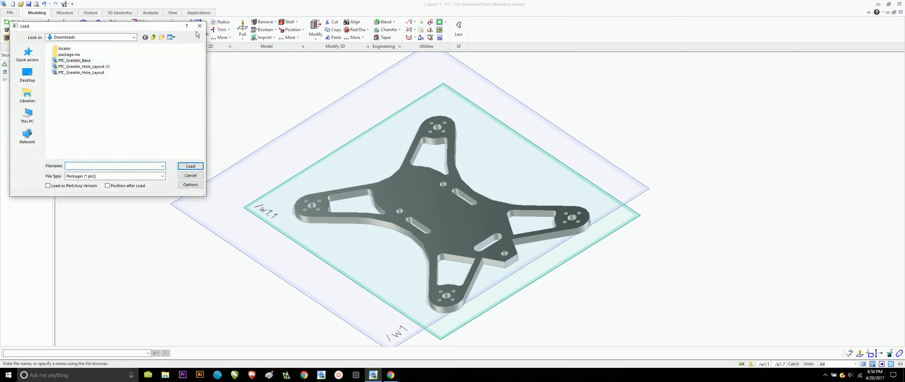
double_click(74, 61)
Start a new session and accept discarding the unsaved Gremlin base and undo history.
click(10, 12)
click(26, 24)
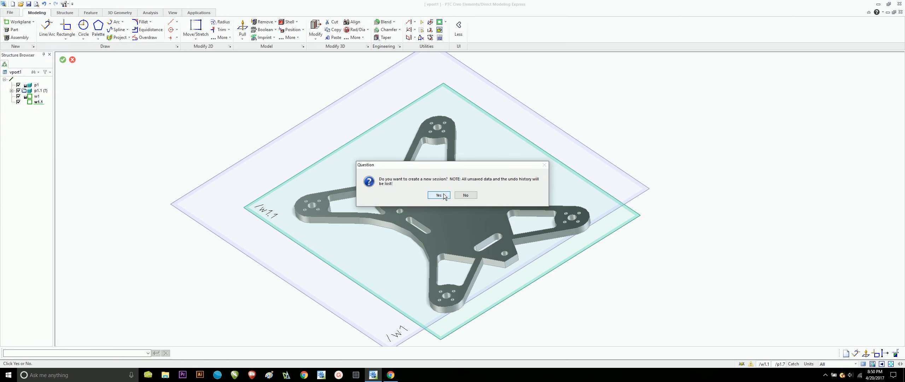
click(443, 194)
Load the PTC_Gremlin_Hole_Layout package from the Downloads folder and dismiss the output messages.
click(9, 12)
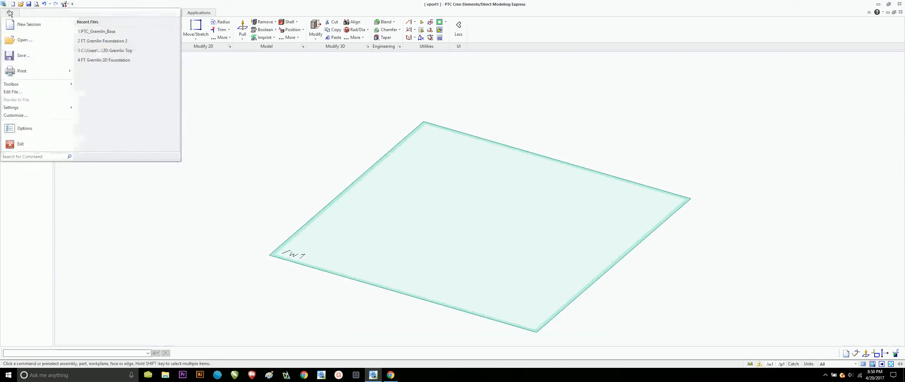
click(27, 44)
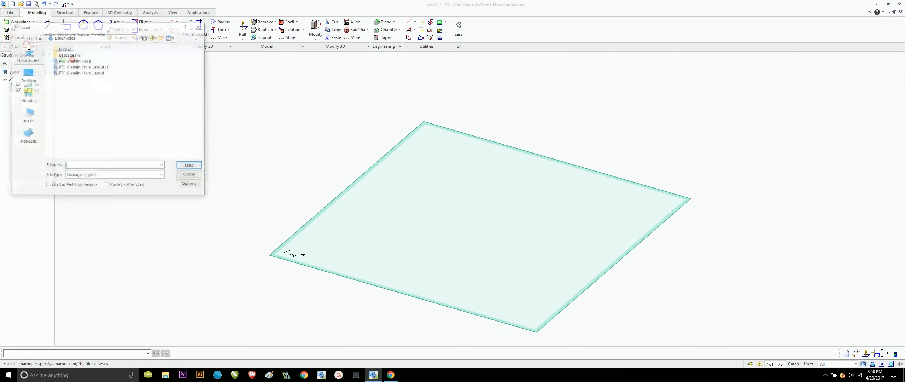
double_click(81, 72)
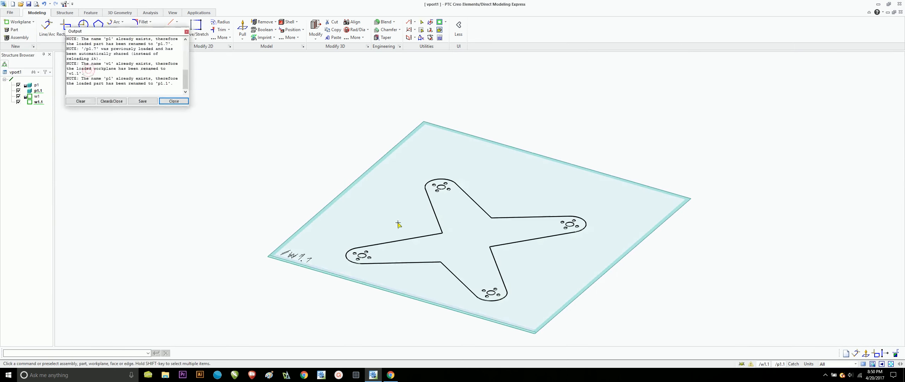
click(179, 102)
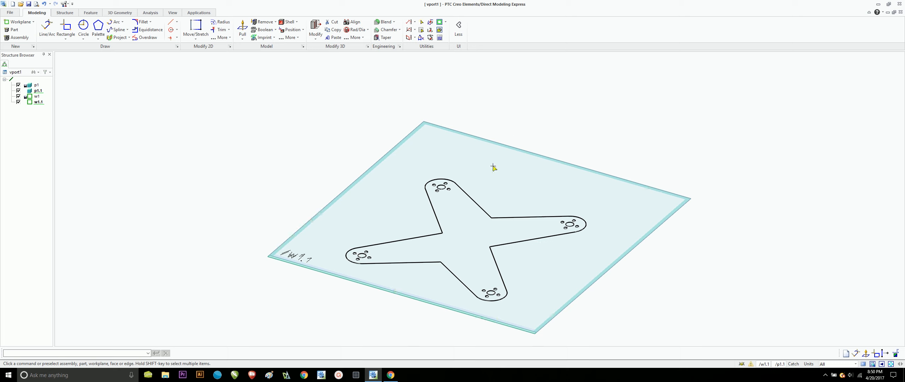
View the hole layout straight on to its workplane, tilt it, and restore the straight-on view.
click(440, 23)
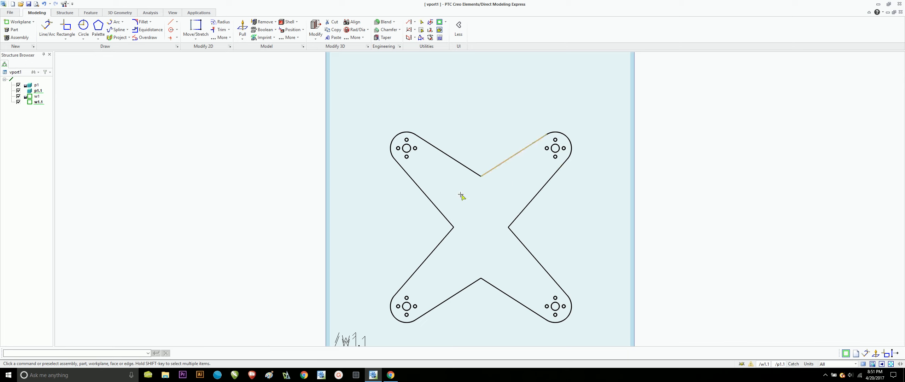
middle_drag(462, 196, 460, 147)
middle_drag(443, 210, 476, 222)
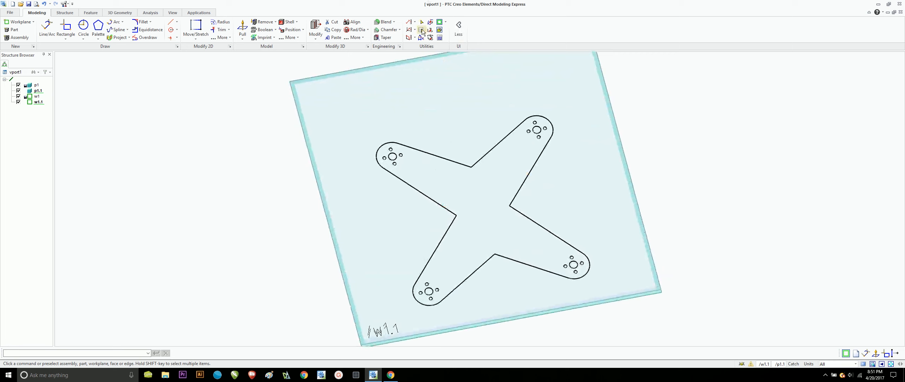
click(439, 21)
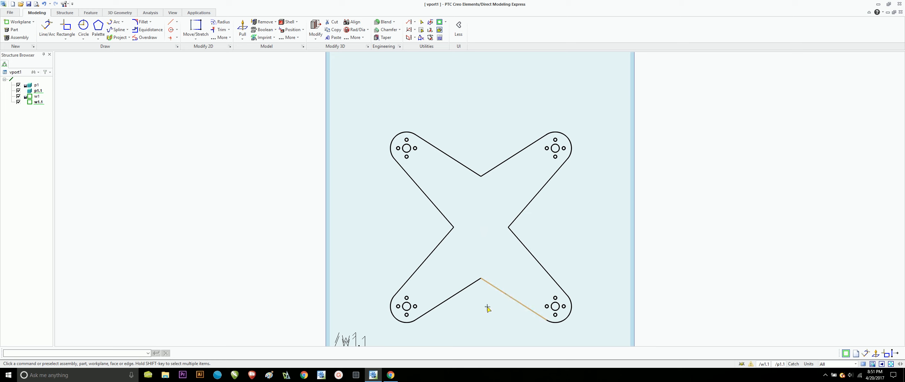
scroll(492, 259, up, 1)
middle_drag(492, 275, 561, 229)
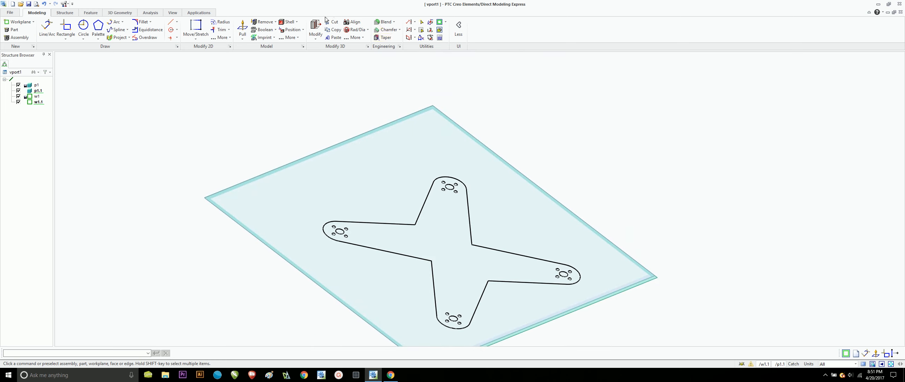
click(243, 25)
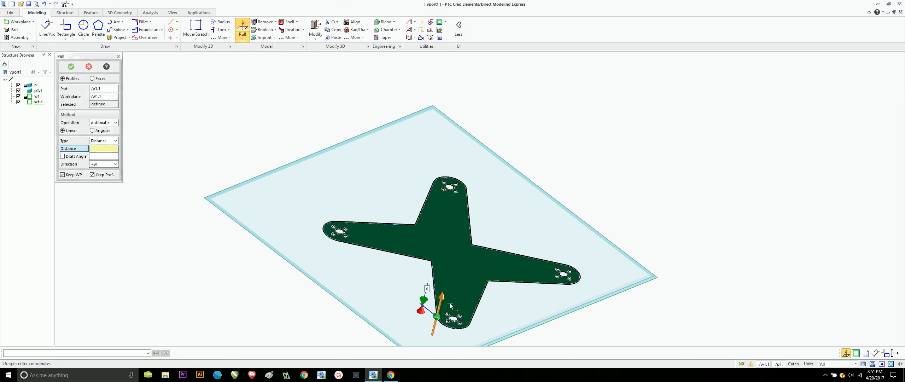
drag(450, 305, 437, 282)
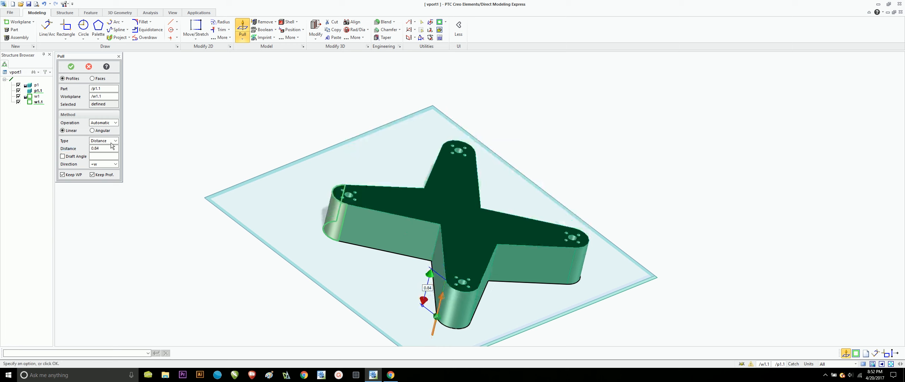
double_click(105, 148)
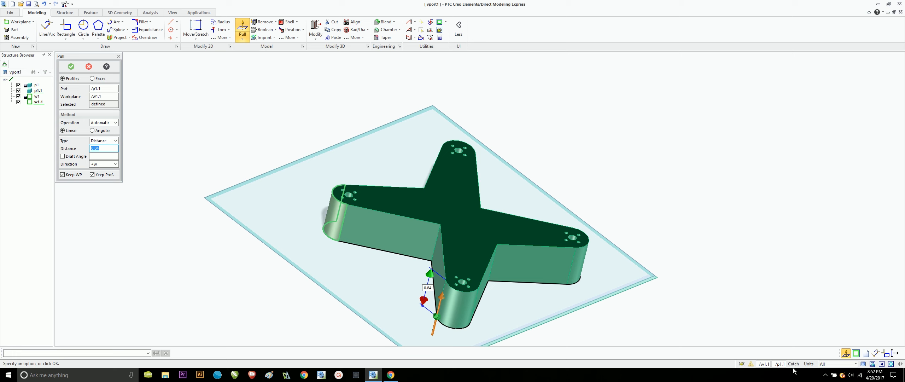
Set the system length unit to Millimeter.
click(809, 364)
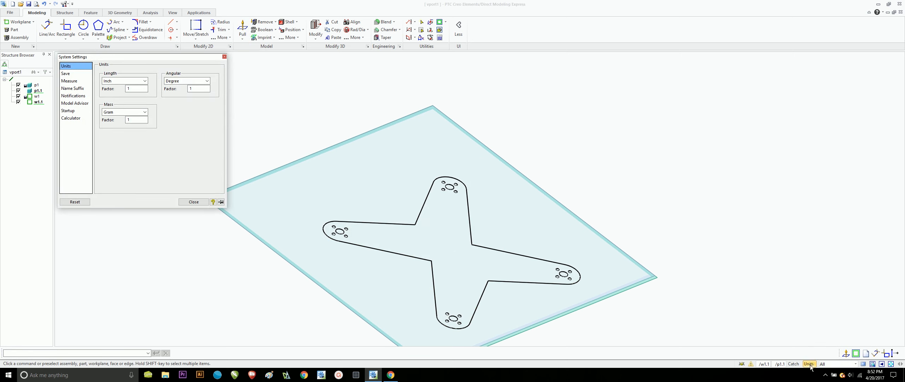
click(144, 82)
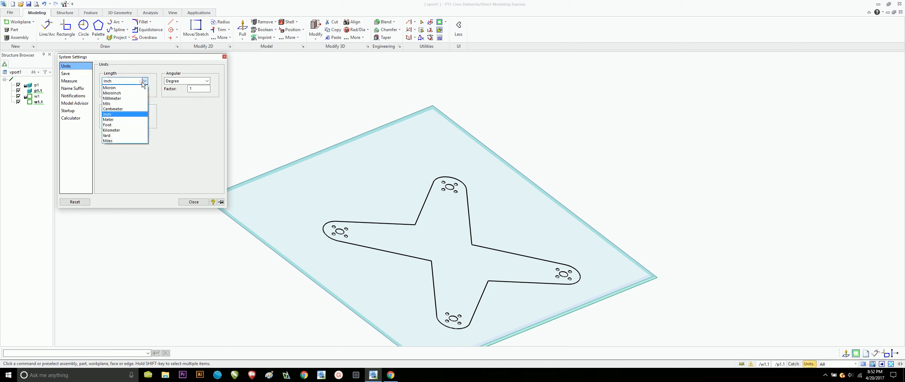
click(112, 98)
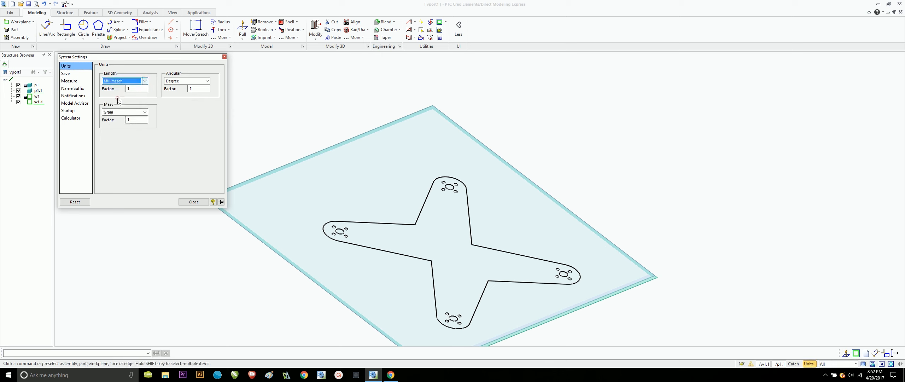
click(193, 202)
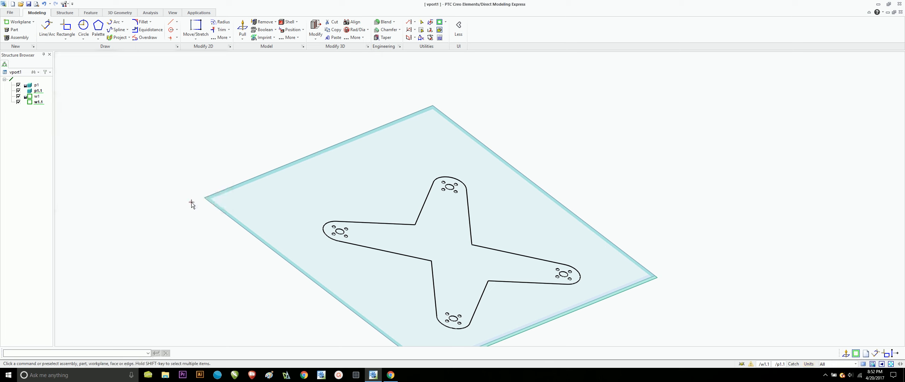
Pull the X-shaped frame profile by 4 mm, inspect the solid, and undo the pull.
click(240, 24)
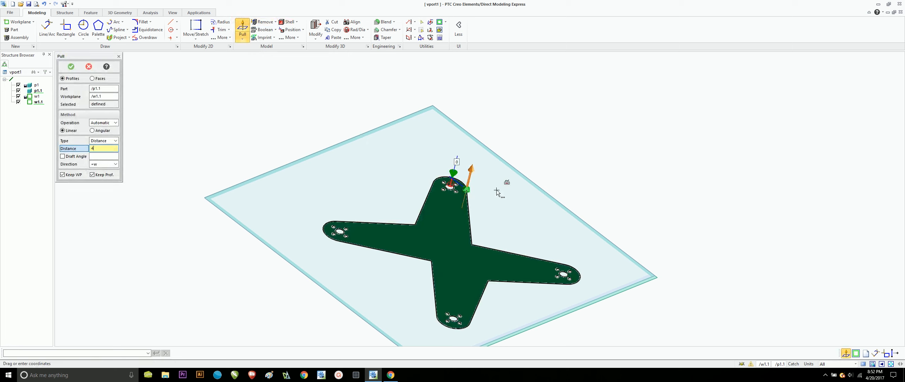
text(4)
click(71, 66)
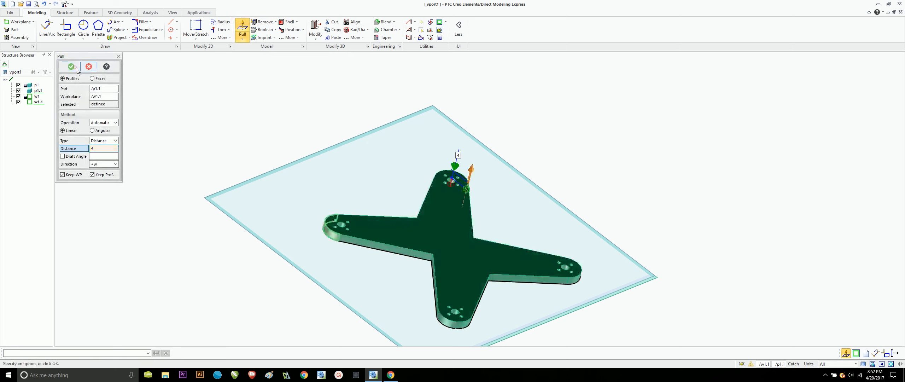
middle_drag(523, 218, 504, 224)
key(ctrl+z)
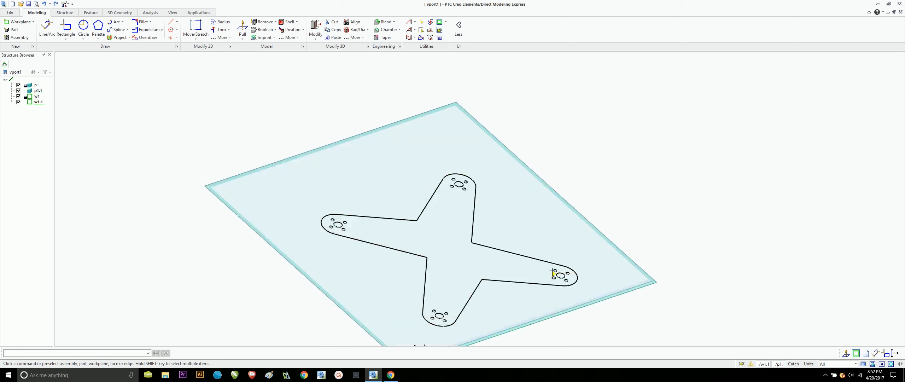
View the workplane straight on and set the system length unit to Inch.
click(439, 22)
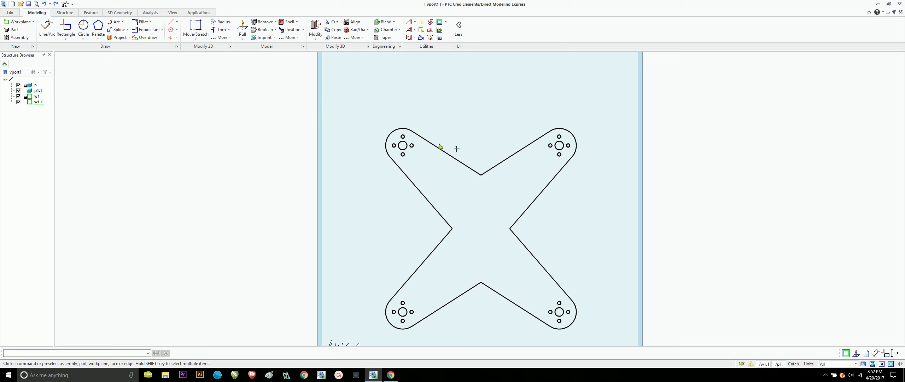
click(83, 25)
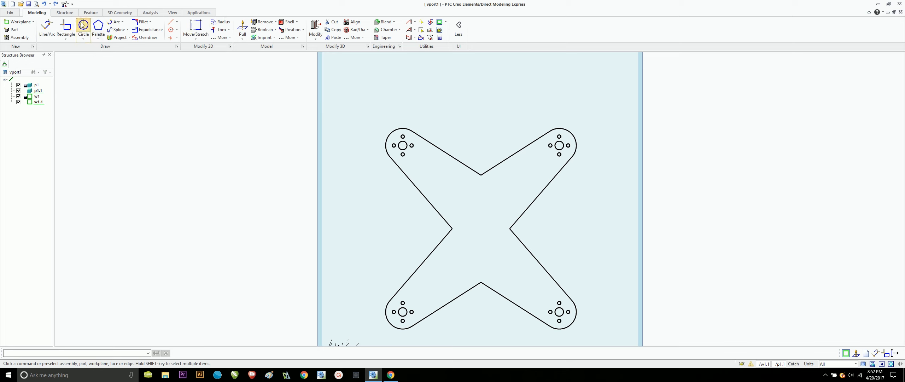
click(402, 145)
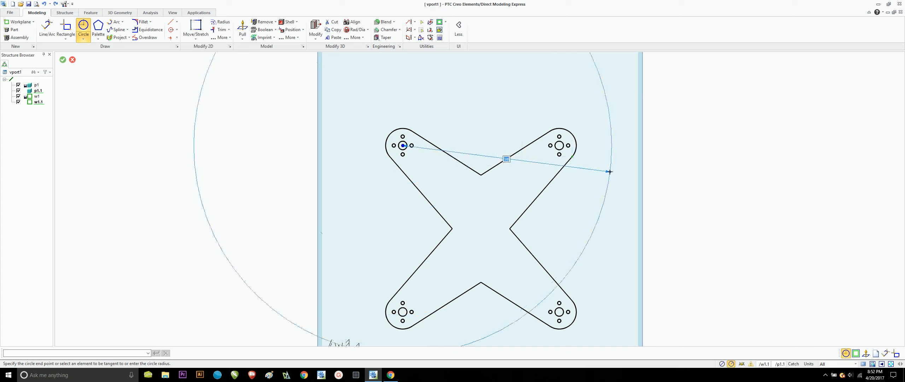
click(809, 364)
click(145, 81)
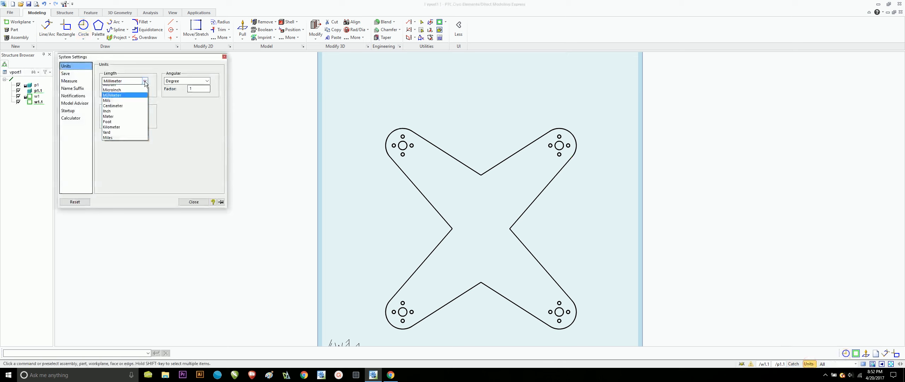
click(121, 119)
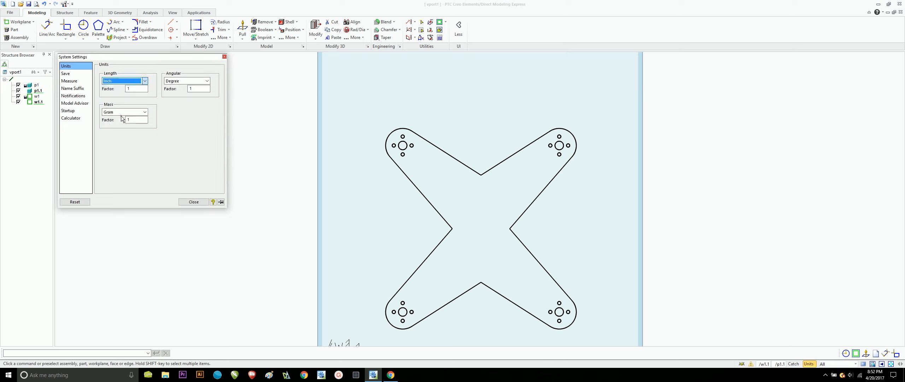
click(187, 202)
Draw a circle of 1.15 inch radius centred on each of the two upper motor holes.
click(84, 28)
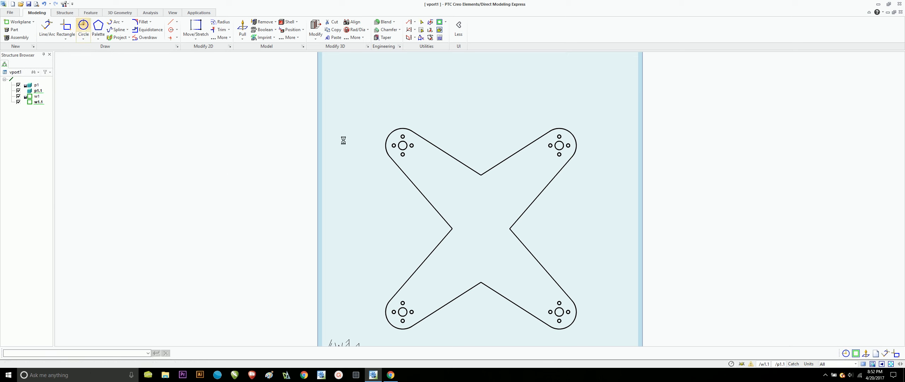
click(402, 145)
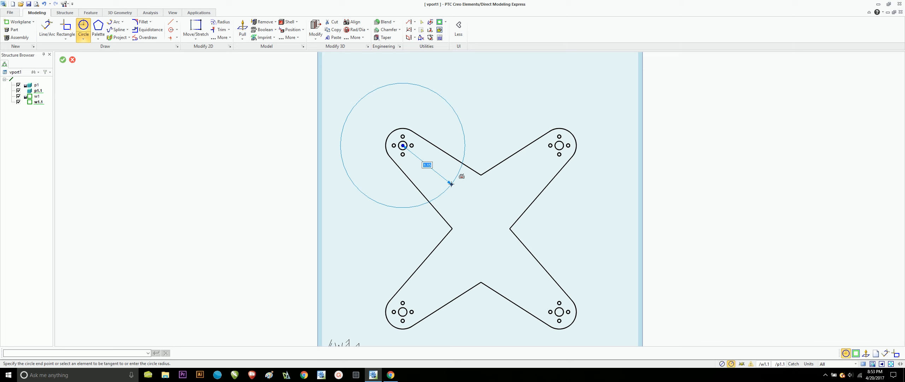
click(451, 183)
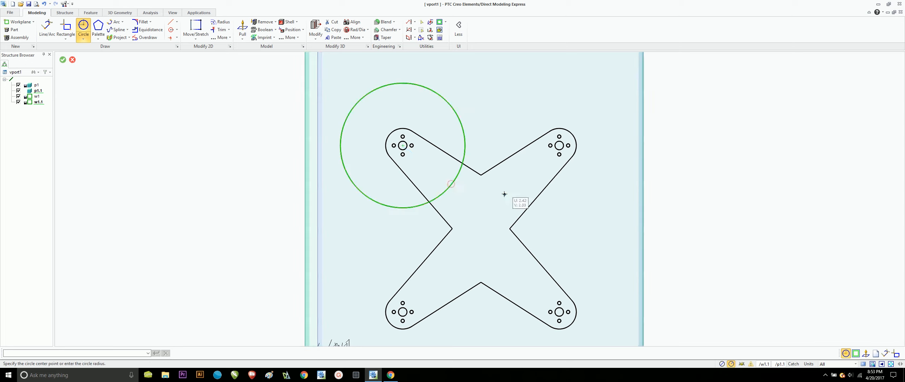
click(559, 146)
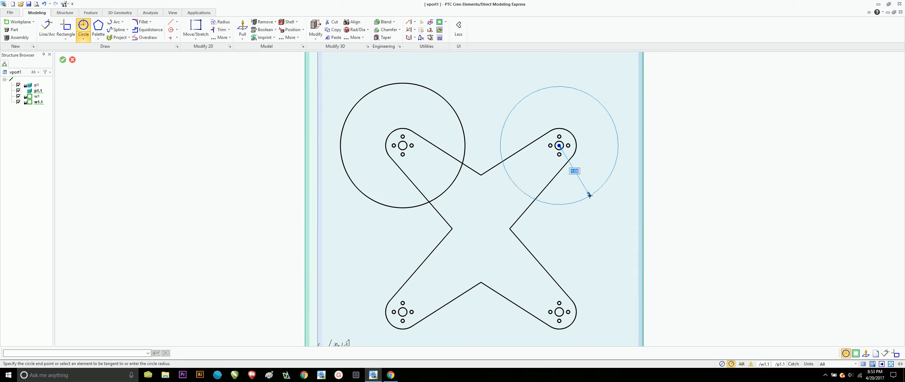
click(589, 195)
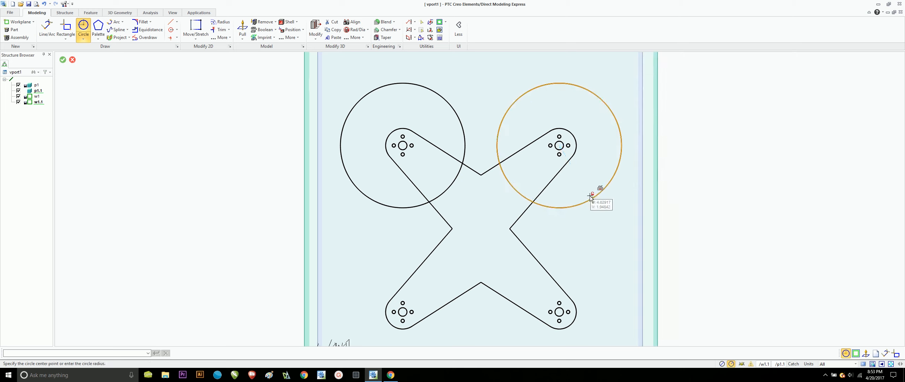
Draw a circle of 1.15 inch radius centred on each of the two lower motor holes.
click(558, 317)
text(1.15)
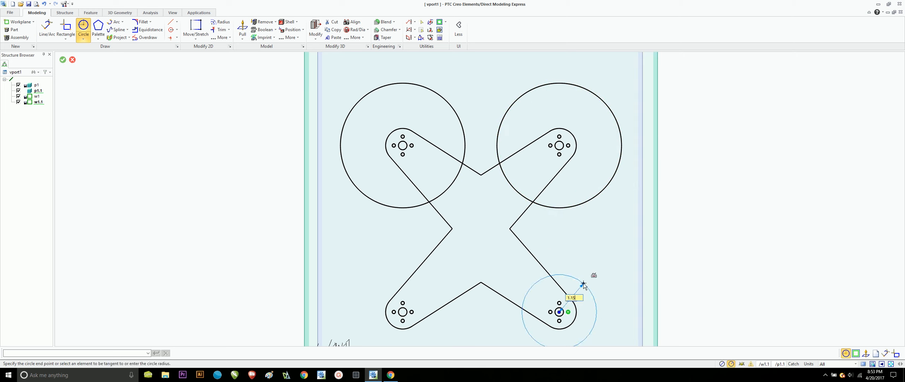
key(Return)
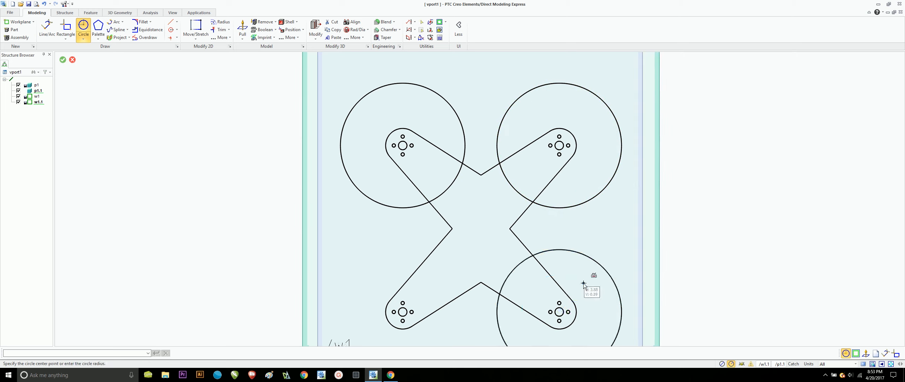
click(403, 311)
text(1)
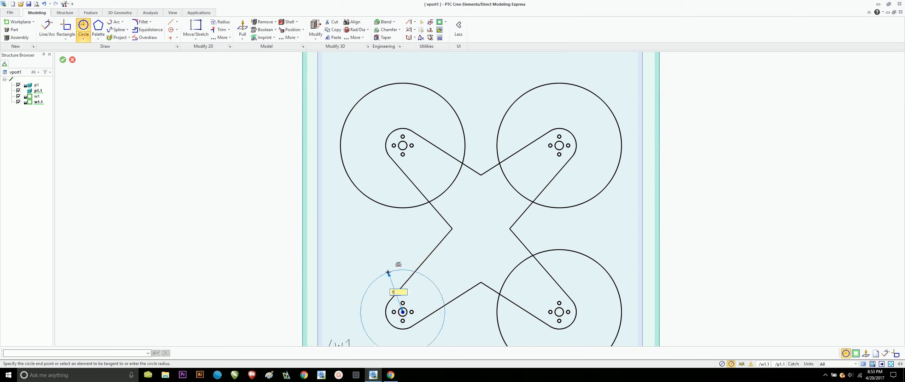
text(.15)
key(Return)
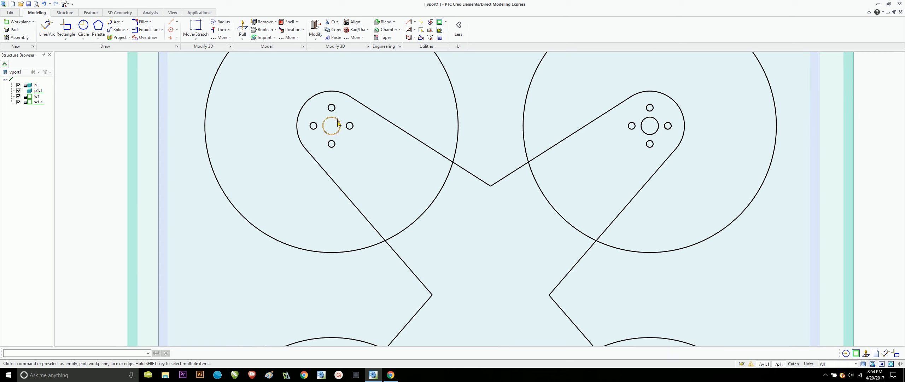
click(337, 121)
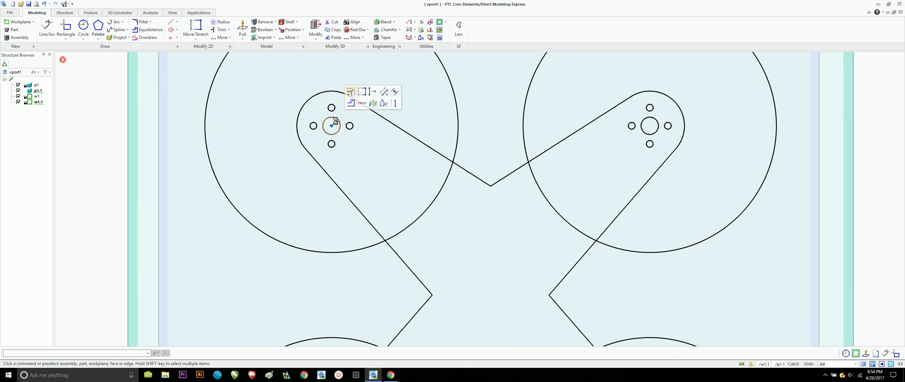
click(332, 111)
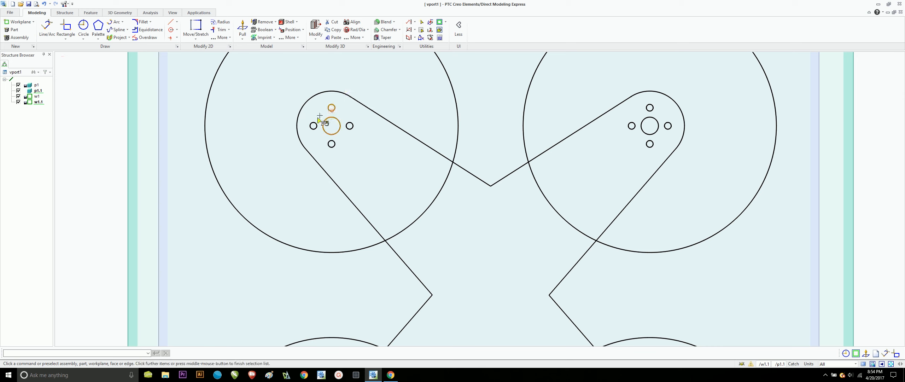
click(314, 125)
click(331, 143)
click(349, 126)
click(397, 125)
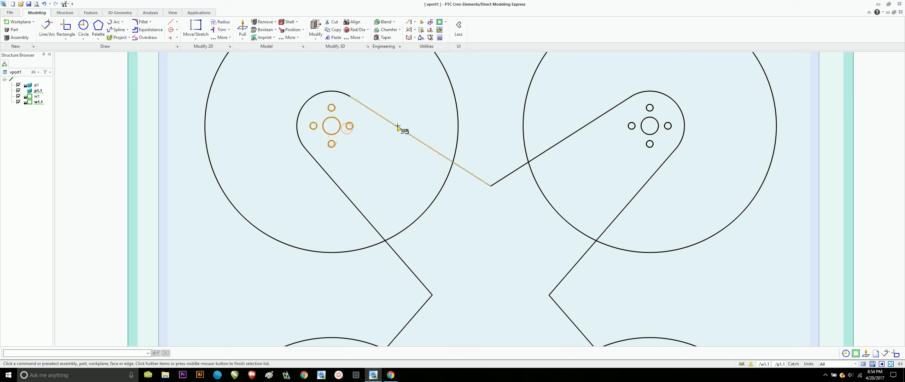
click(320, 93)
click(319, 167)
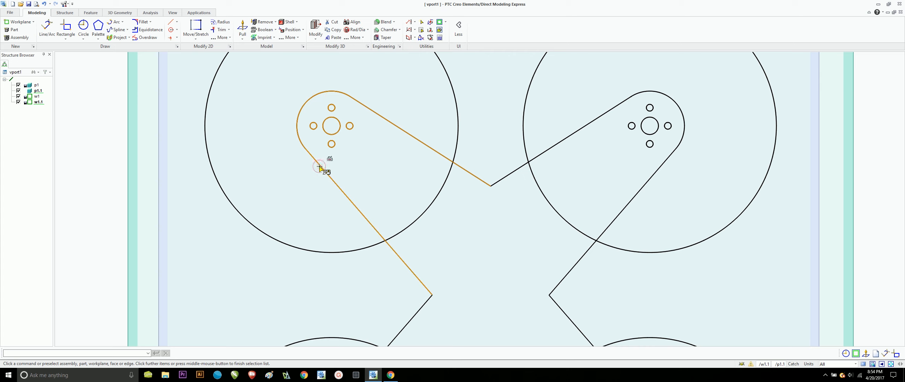
middle_click(344, 156)
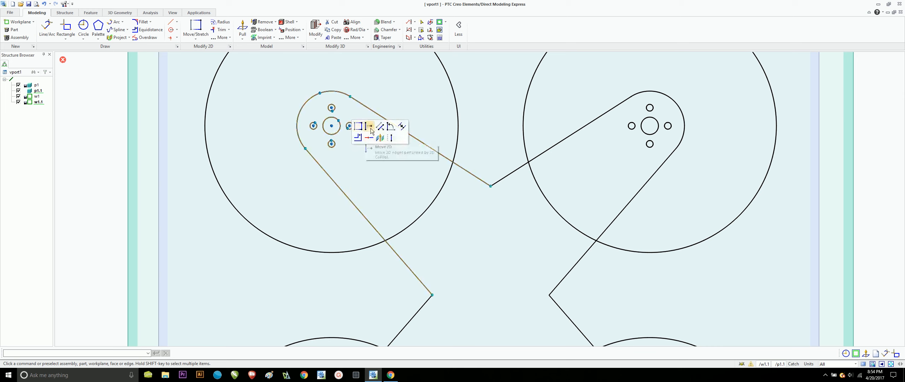
click(370, 128)
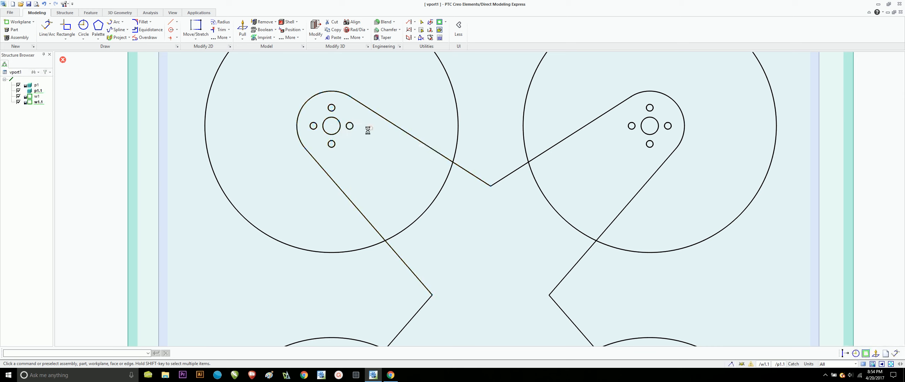
click(331, 125)
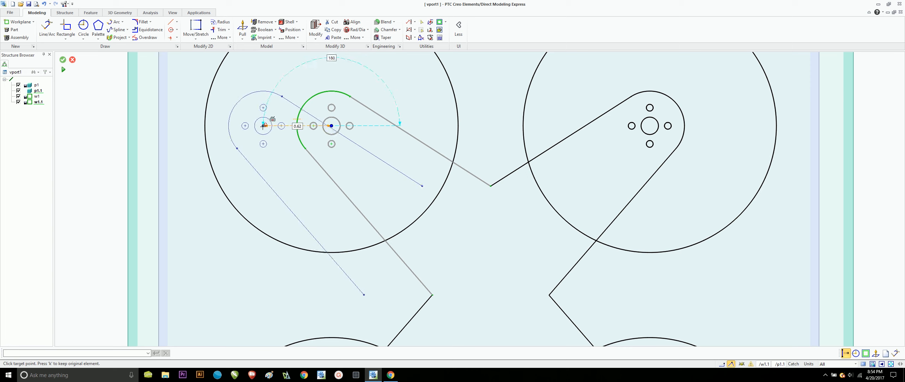
key(Escape)
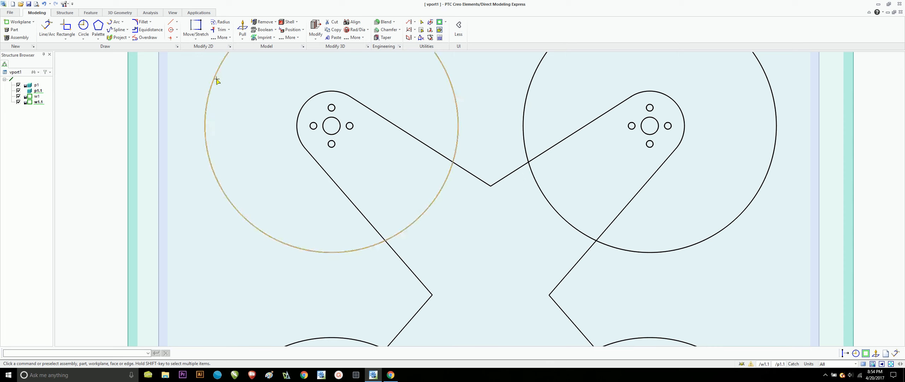
Move the upper-left propeller circle, motor mount arc, holes and both arm lines horizontally outward by about 0.6 inch.
click(214, 77)
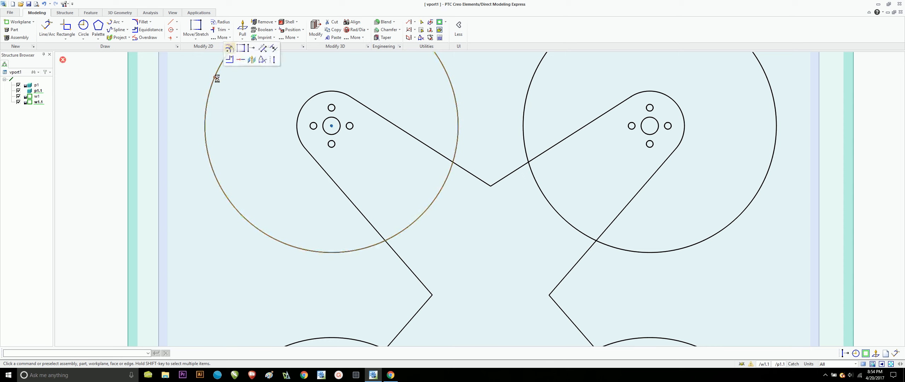
shift+click(326, 92)
shift+click(360, 103)
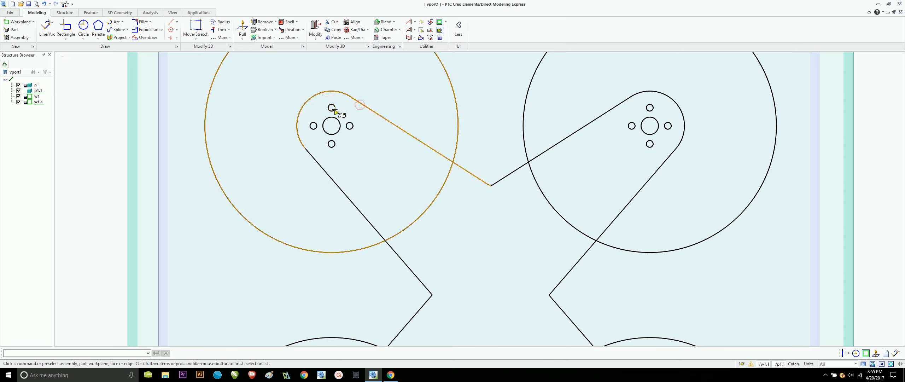
shift+click(334, 108)
shift+click(316, 125)
shift+click(348, 126)
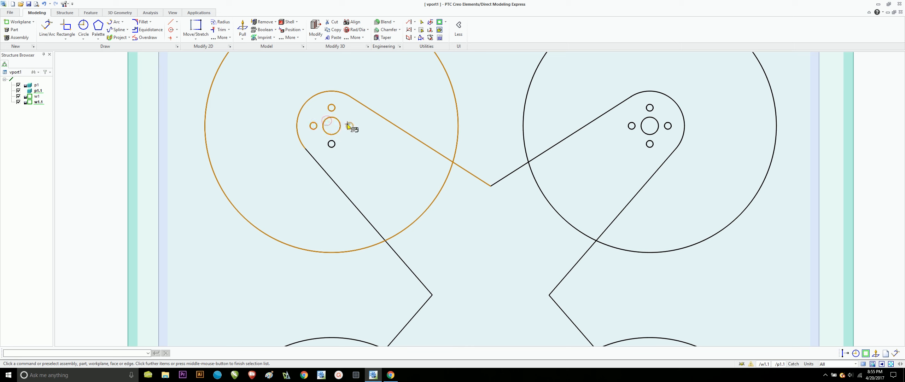
shift+click(333, 145)
shift+click(321, 166)
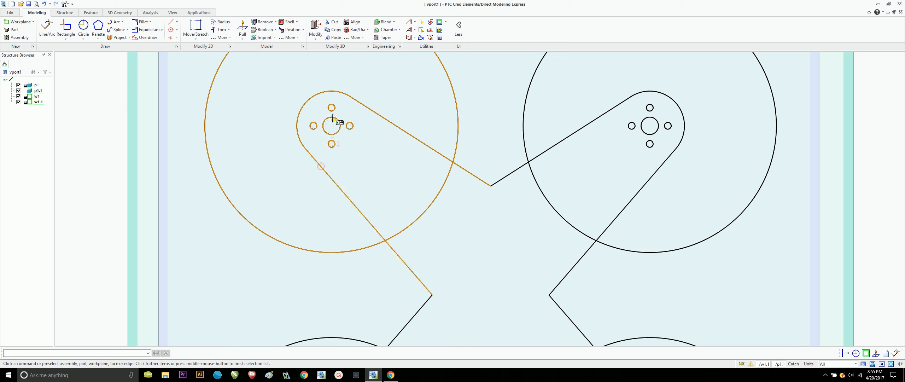
scroll(347, 125, down, 1)
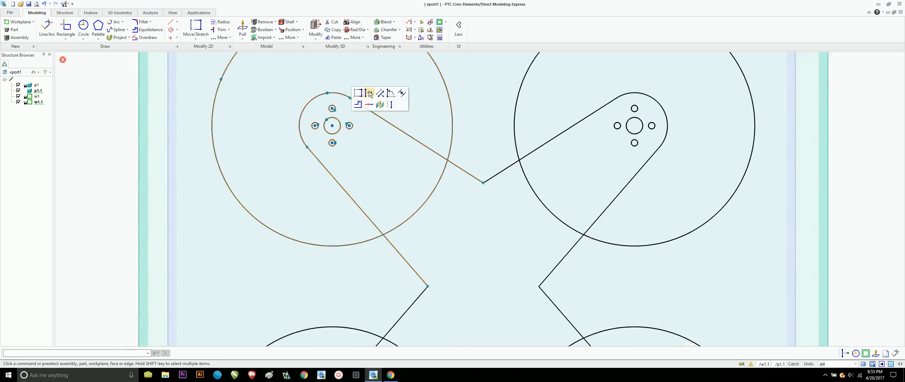
click(369, 93)
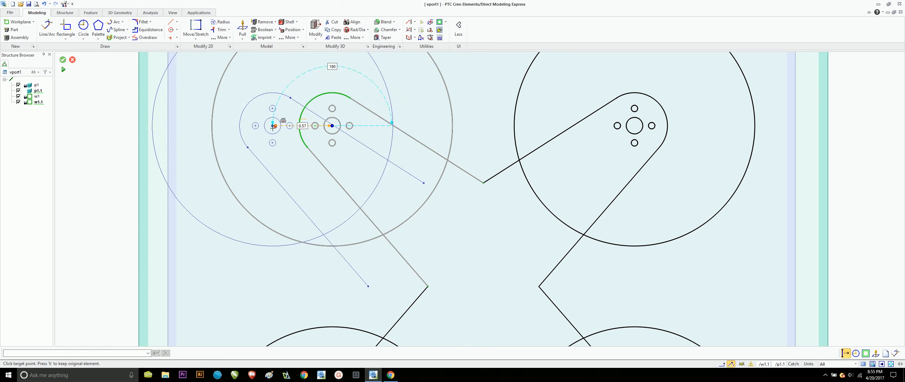
scroll(265, 126, down, 3)
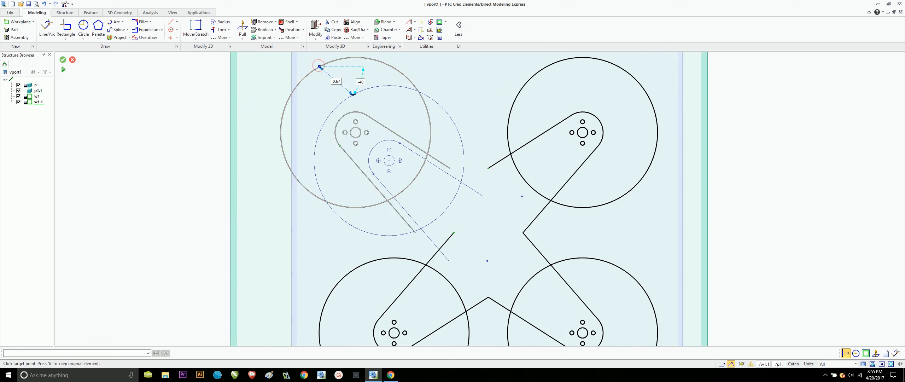
key(Escape)
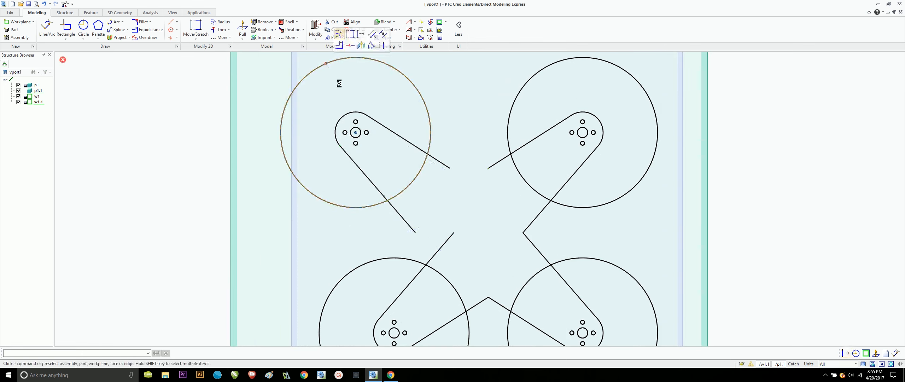
Rotate the upper-left propeller circle, motor mount and arm lines about the motor hole centre until the arm's upper edge is horizontal.
click(354, 116)
scroll(355, 131, up, 3)
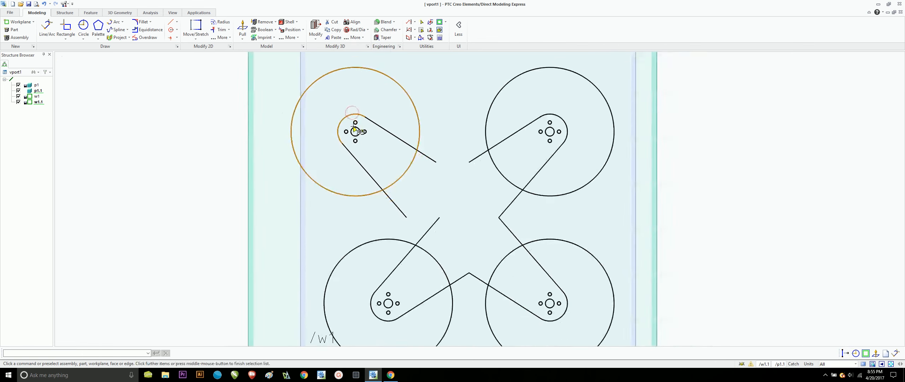
scroll(354, 129, up, 3)
scroll(356, 126, down, 2)
scroll(355, 125, up, 2)
scroll(352, 128, down, 3)
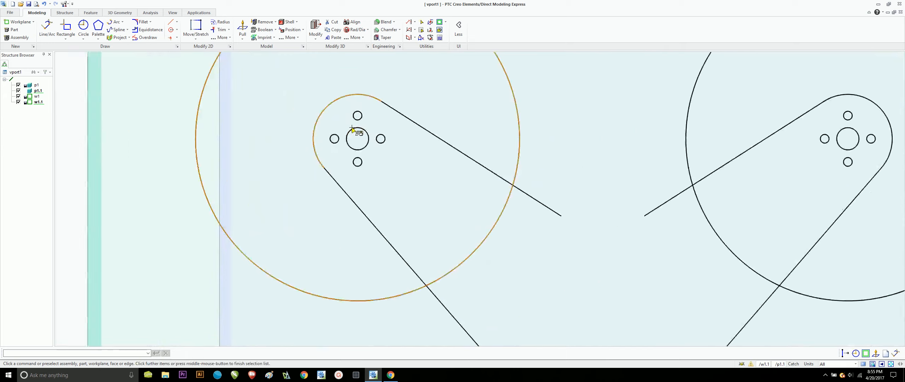
scroll(352, 128, up, 2)
scroll(352, 129, up, 1)
click(407, 107)
click(360, 108)
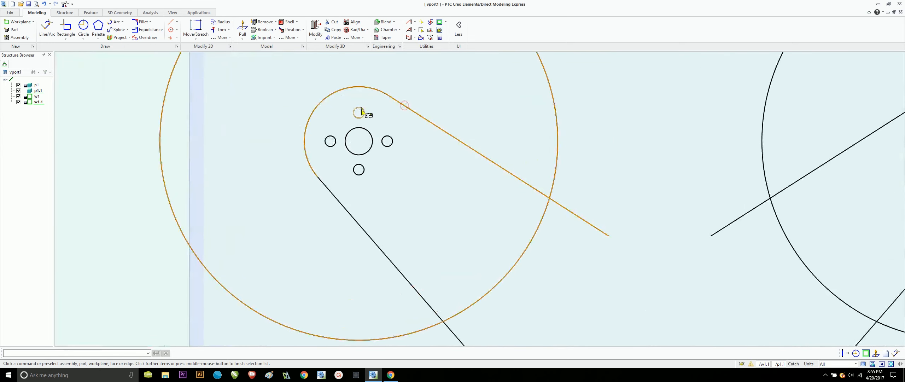
click(335, 141)
click(331, 192)
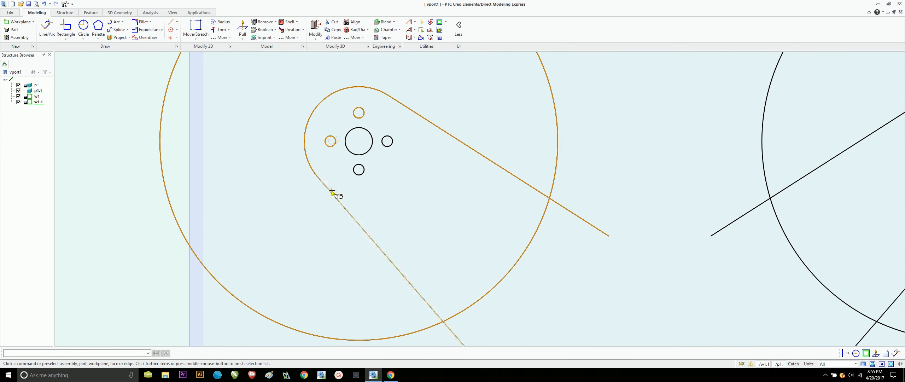
click(359, 165)
click(358, 154)
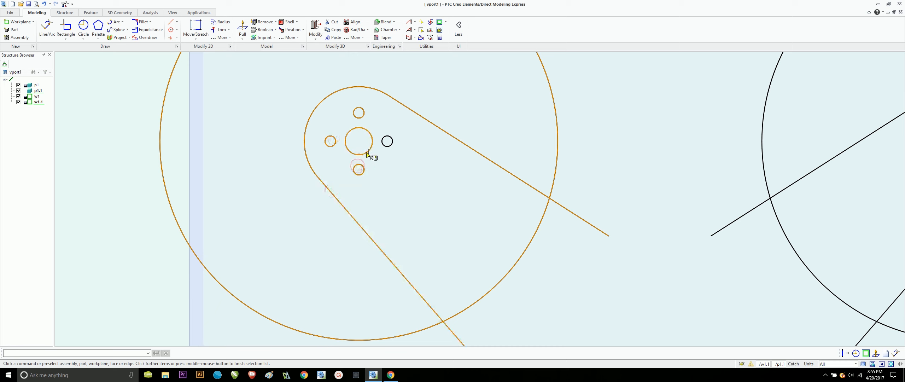
click(386, 141)
middle_click(388, 139)
click(412, 103)
click(358, 141)
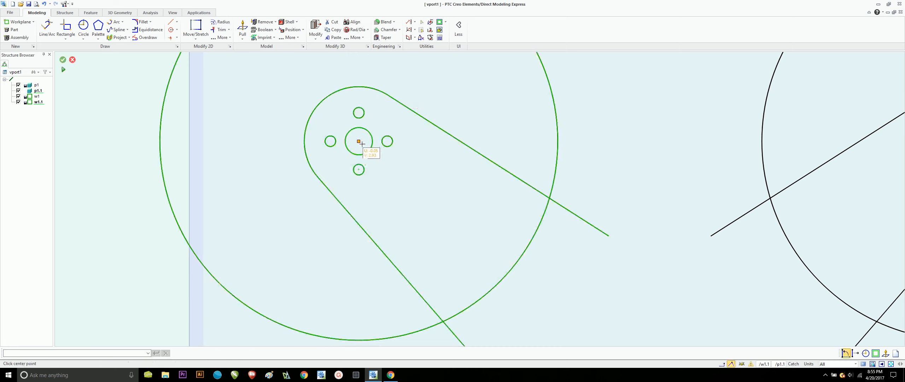
click(411, 141)
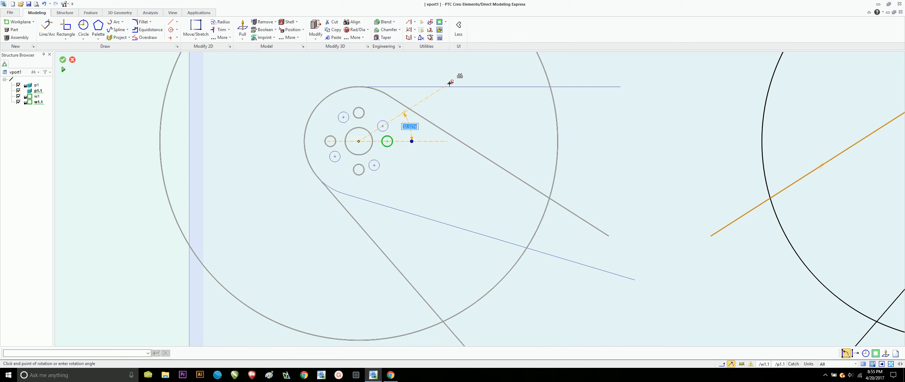
click(450, 82)
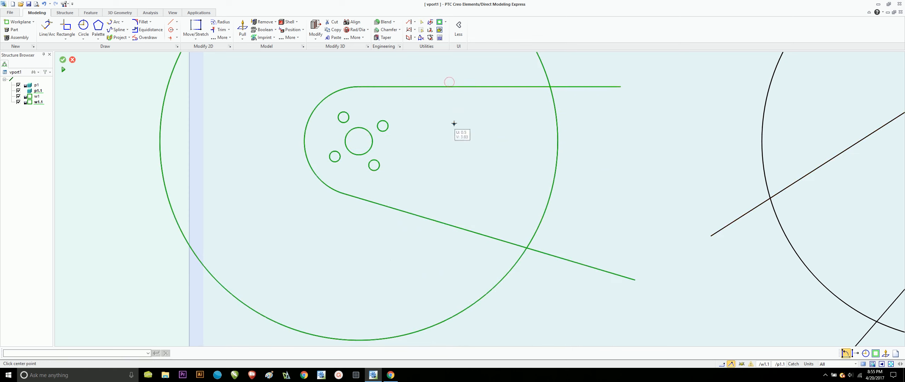
scroll(444, 153, up, 2)
scroll(444, 152, down, 3)
scroll(444, 153, down, 4)
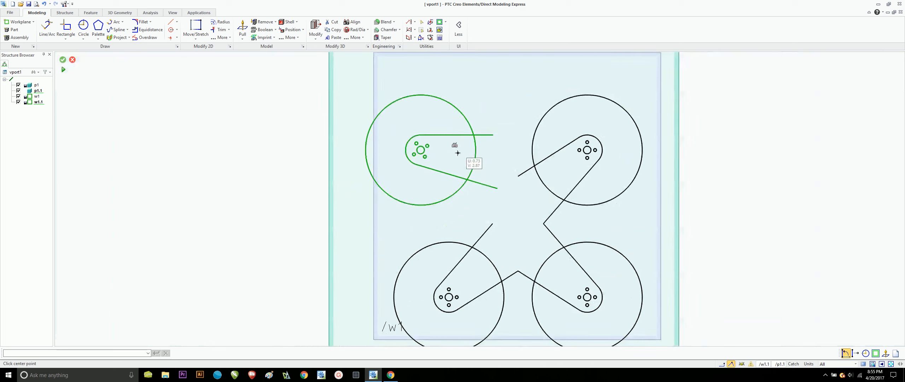
click(587, 147)
click(586, 206)
scroll(611, 166, up, 2)
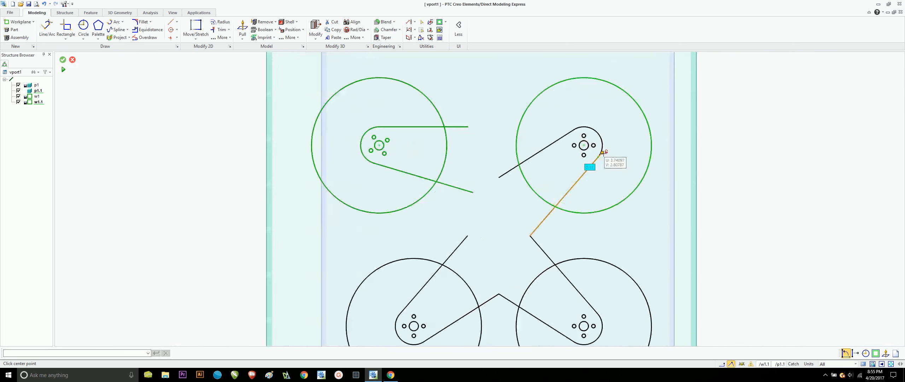
click(458, 272)
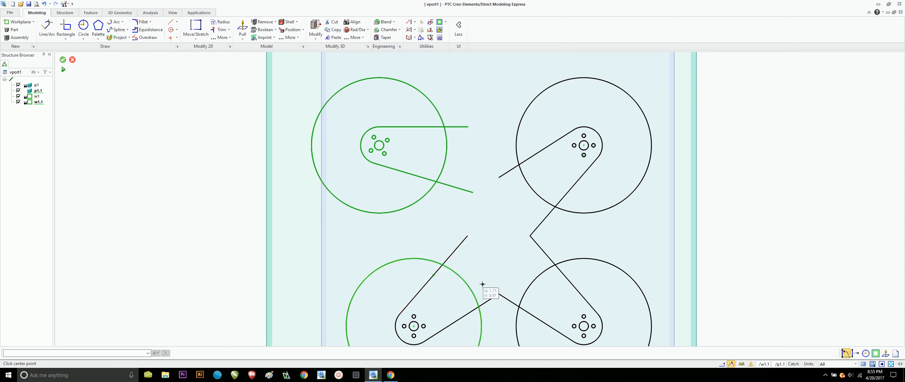
Draw a line from the lower-left arm's inner corner to where the upper-left propeller circle crosses the rotated arm's lower edge.
click(47, 27)
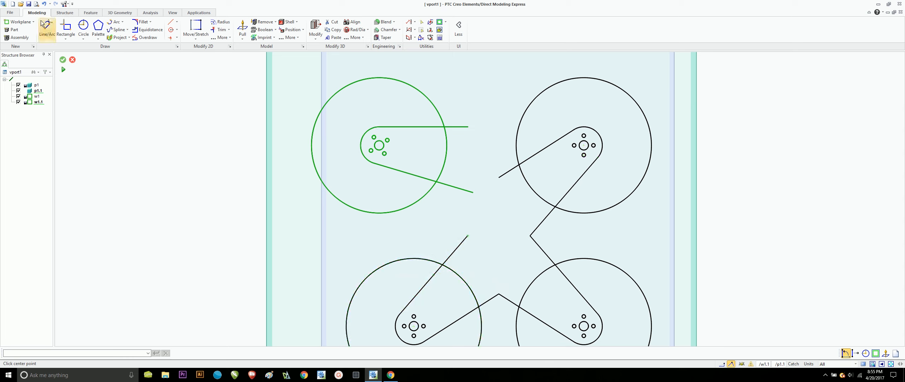
click(467, 235)
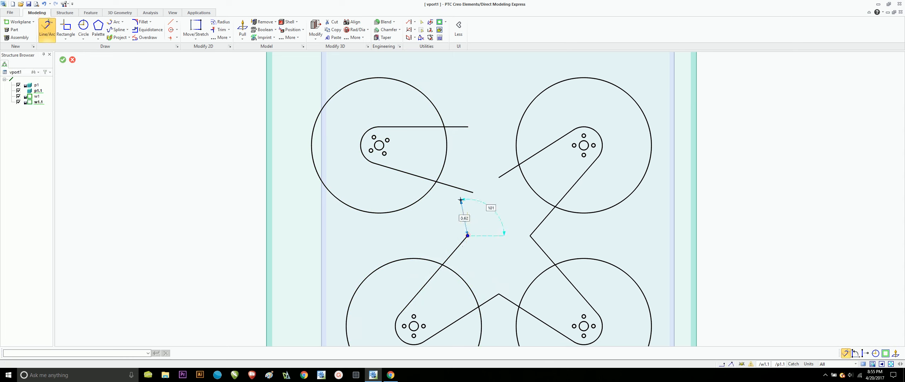
click(437, 182)
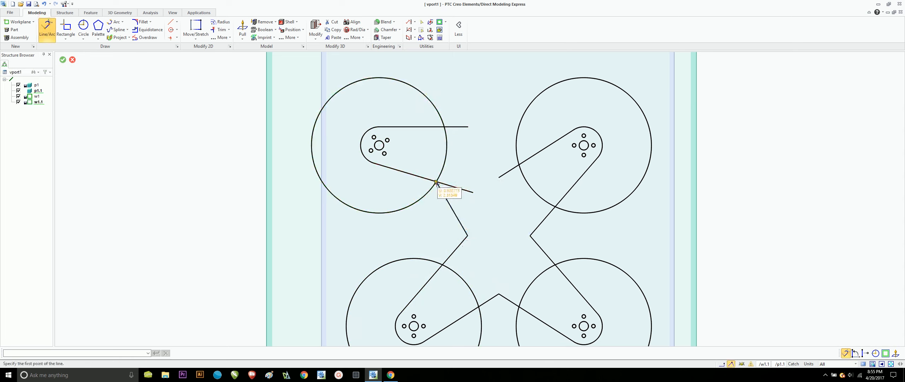
middle_click(515, 236)
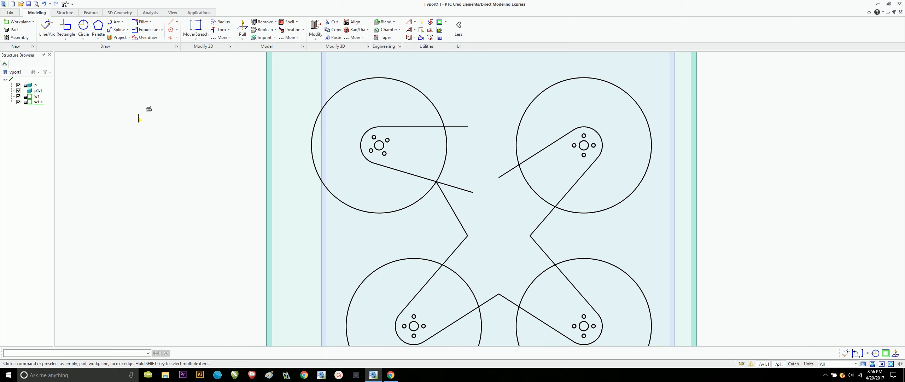
Trim away the end of the upper-left arm's lower edge that extends past the new connecting line.
click(229, 30)
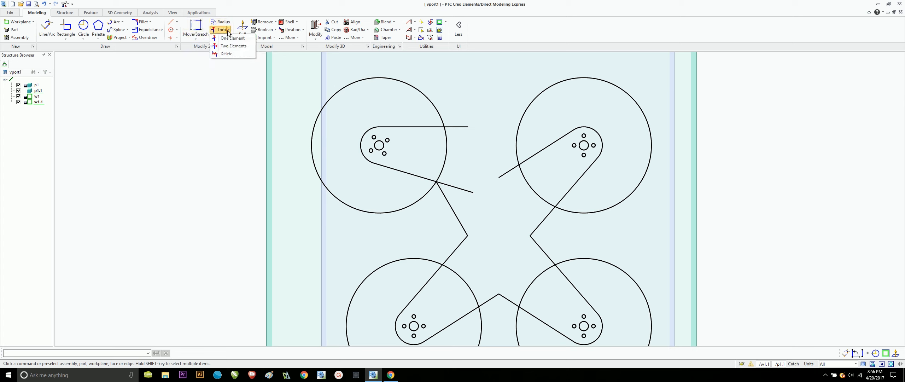
click(226, 54)
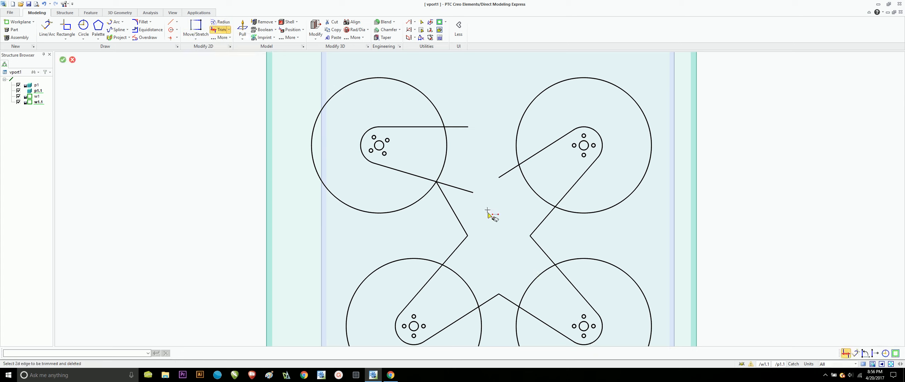
click(460, 190)
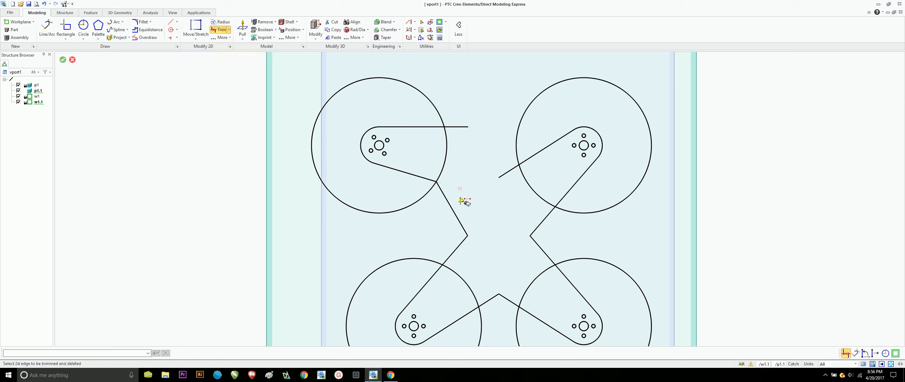
middle_click(551, 276)
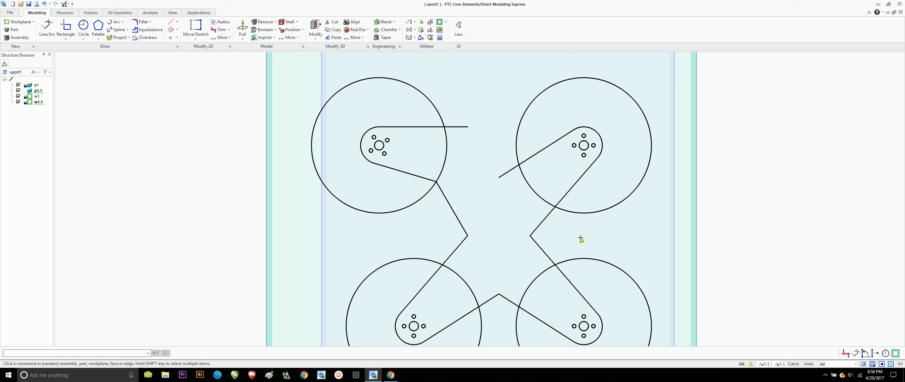
Delete the upper-right propeller circle together with its arm lines, motor mount arc and holes.
scroll(580, 239, down, 3)
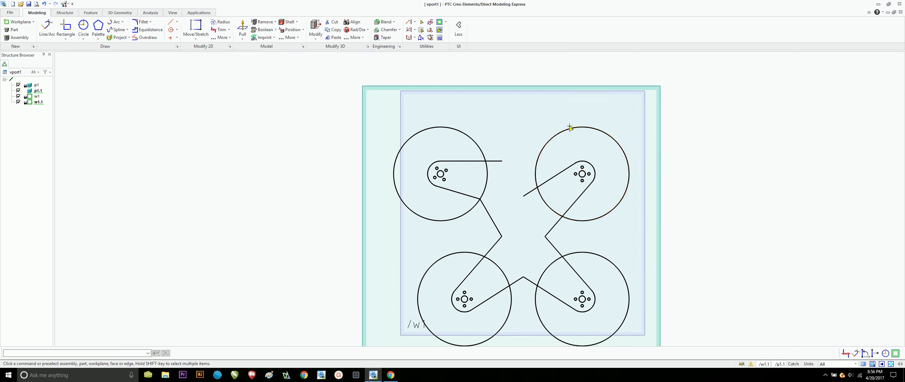
click(571, 128)
key(Delete)
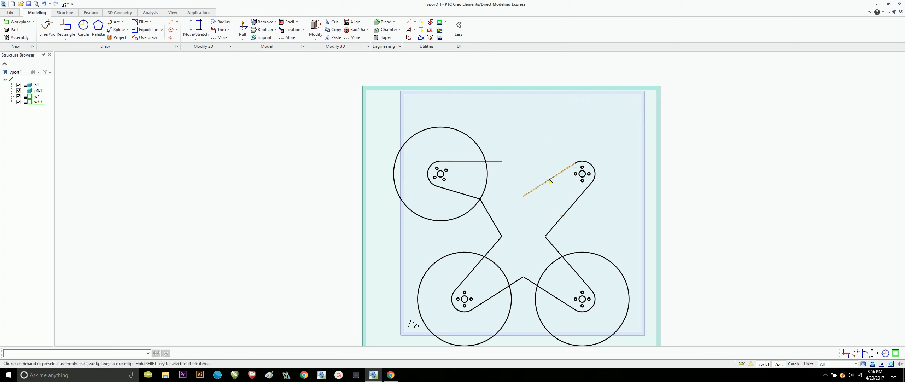
click(549, 179)
key(Delete)
click(579, 163)
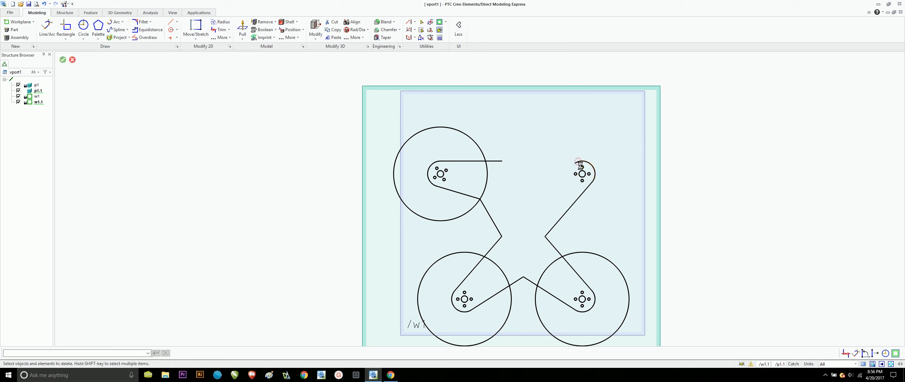
key(Delete)
click(581, 173)
key(Delete)
click(582, 180)
key(Delete)
click(588, 174)
key(Delete)
click(582, 192)
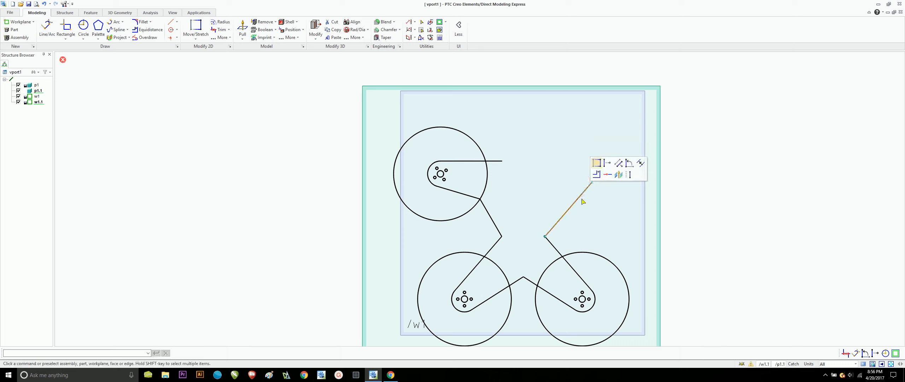
key(Delete)
Delete the lower-right propeller circle together with its arm lines, motor mount arc and holes.
click(560, 251)
key(Delete)
click(557, 261)
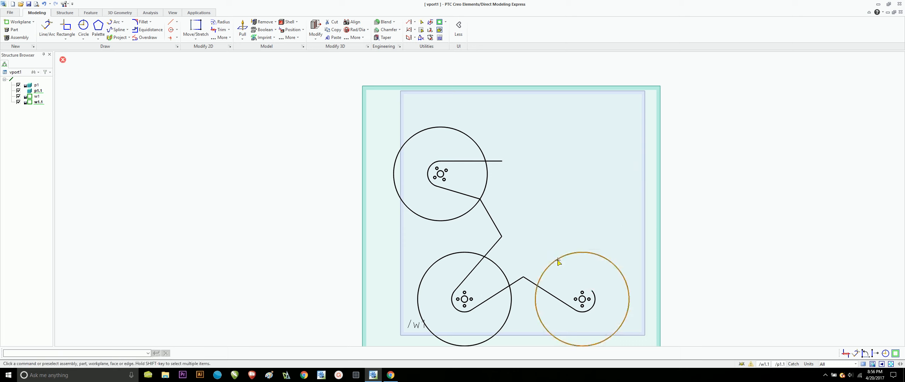
key(Delete)
click(540, 287)
key(Delete)
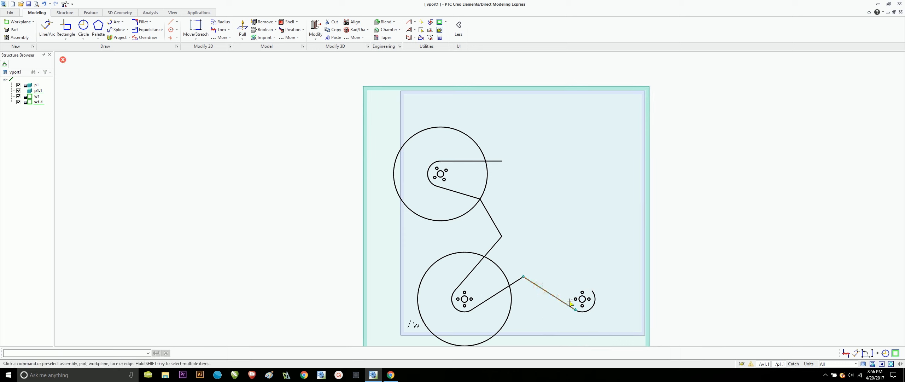
click(575, 299)
key(Delete)
click(582, 299)
key(Delete)
click(589, 298)
key(Delete)
click(582, 306)
key(Delete)
click(585, 311)
key(Delete)
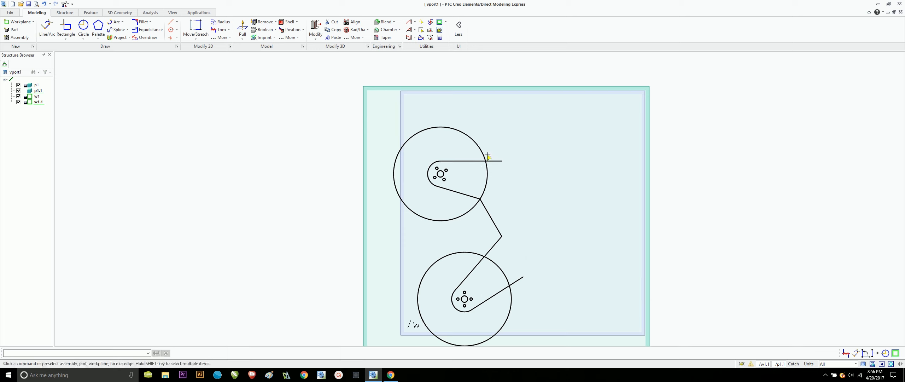
Draw a vertical centre line about 0.65 long upward from the inner end of the lower-left arm's lower edge.
click(47, 28)
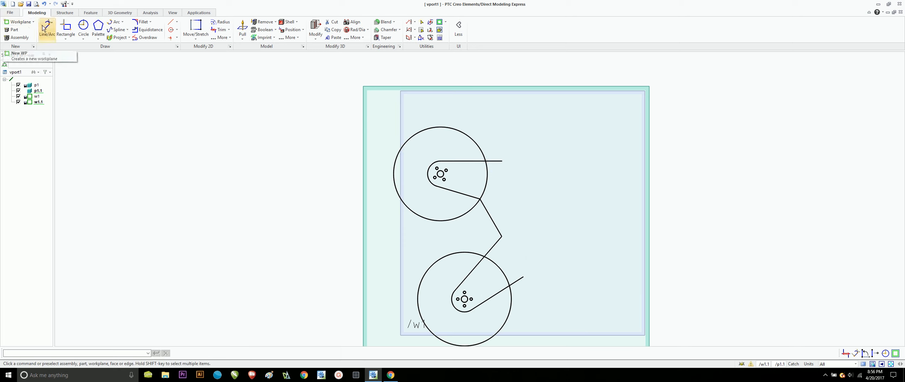
click(523, 276)
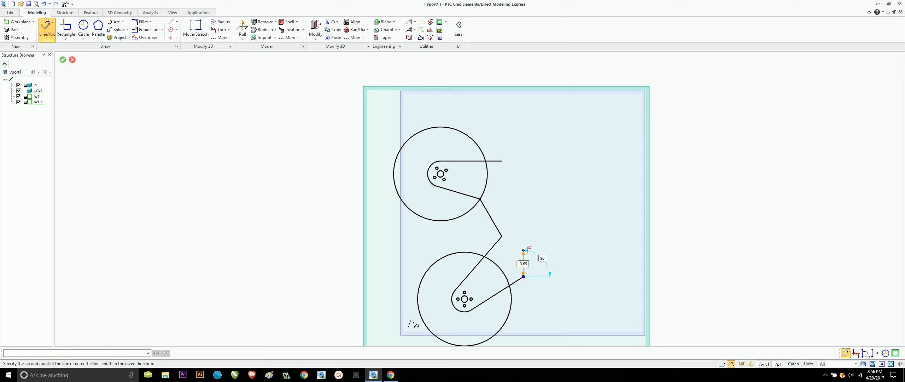
click(523, 250)
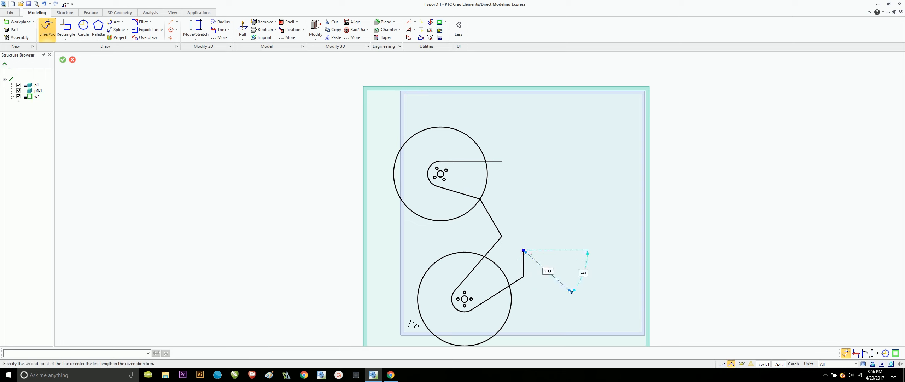
key(Escape)
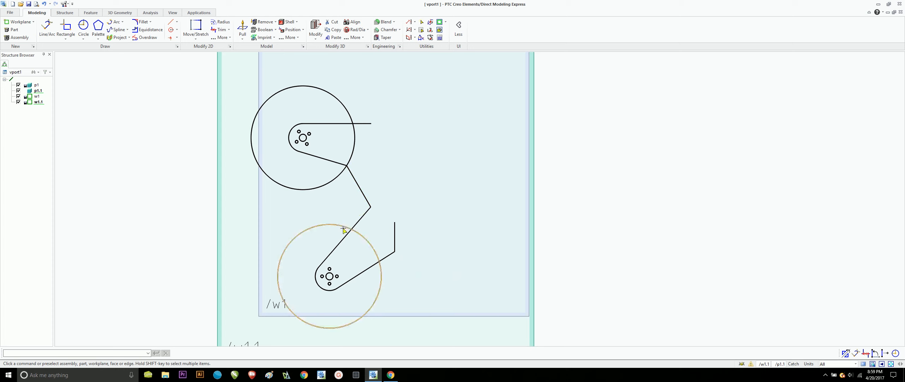
Mirror both left propeller circles, arm lines, motor mount arcs and holes across the short vertical centre line, keeping the originals.
mouse_move(343, 230)
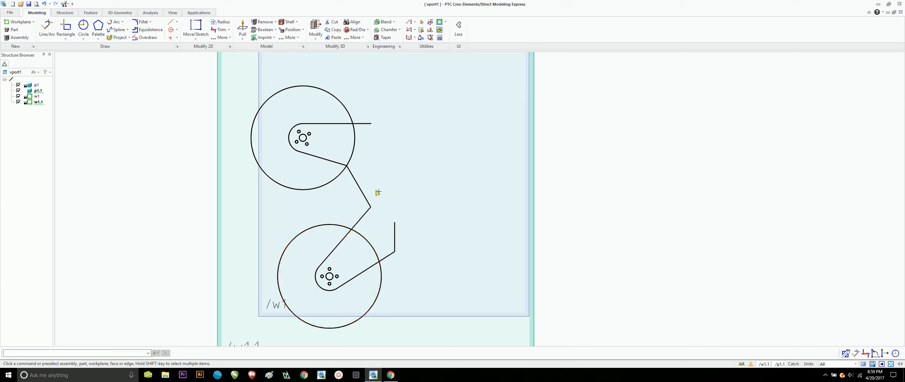
click(227, 38)
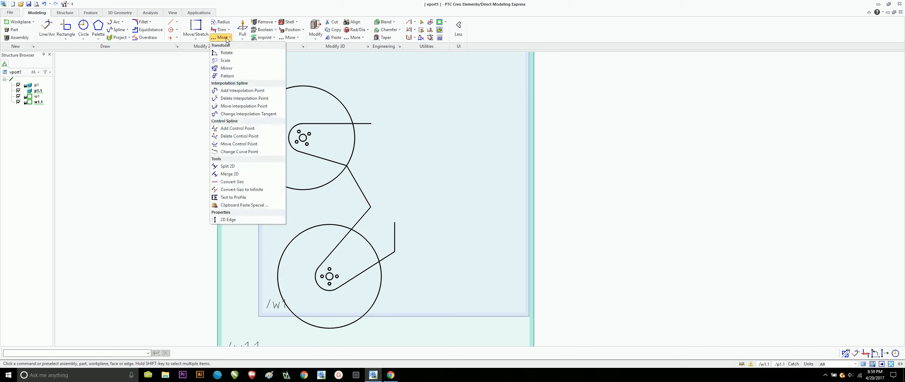
click(226, 68)
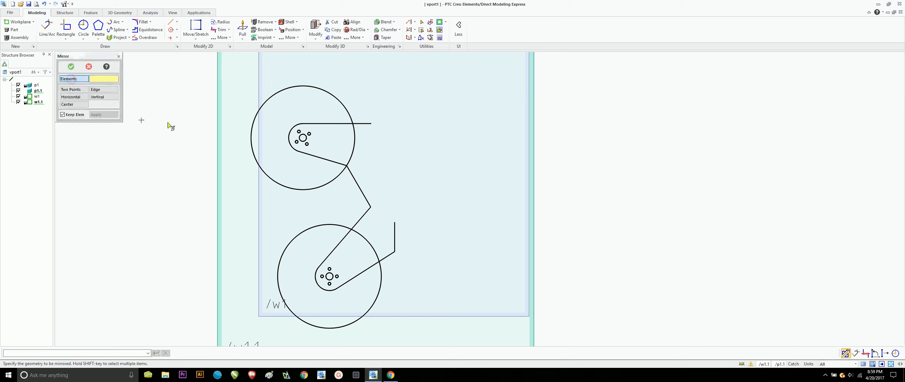
click(304, 88)
click(300, 124)
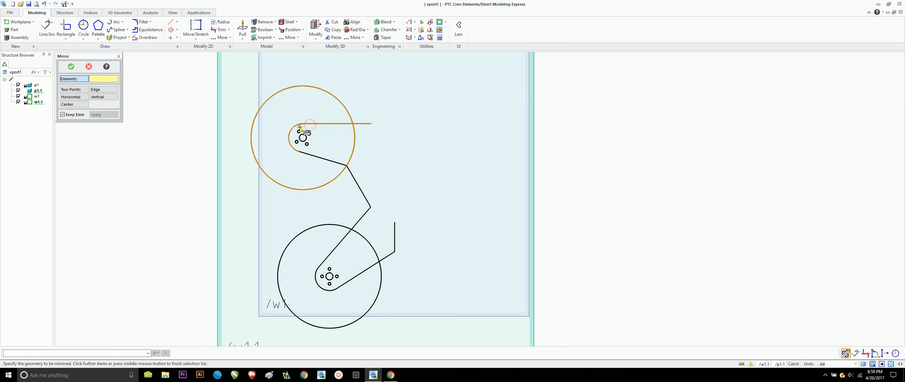
click(299, 131)
click(297, 141)
click(303, 139)
click(308, 133)
click(307, 144)
click(329, 161)
click(354, 178)
click(349, 231)
click(340, 229)
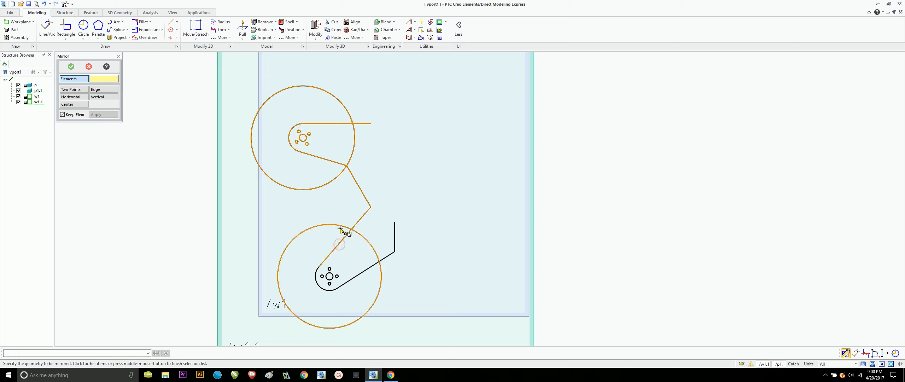
click(315, 276)
click(321, 275)
click(329, 269)
click(329, 273)
click(329, 282)
click(338, 277)
click(352, 278)
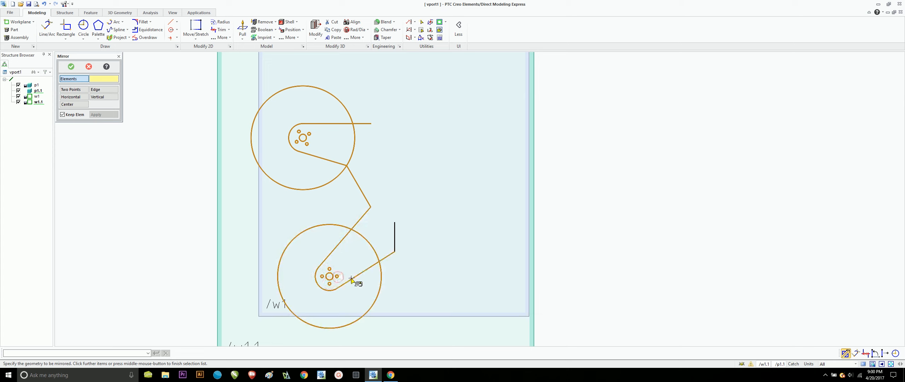
middle_click(280, 135)
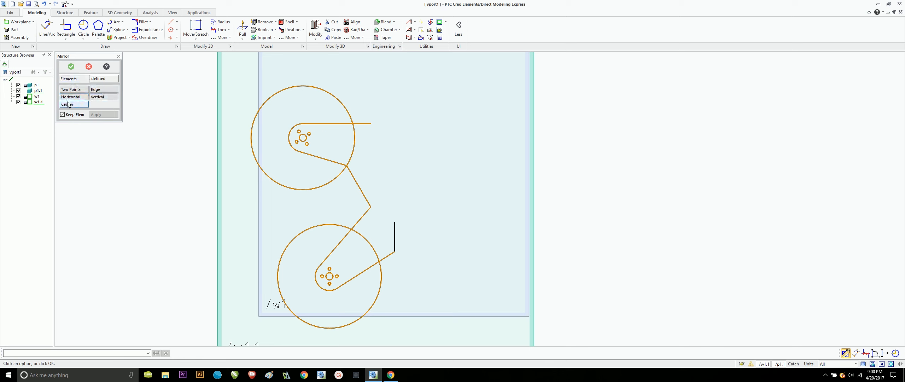
click(98, 99)
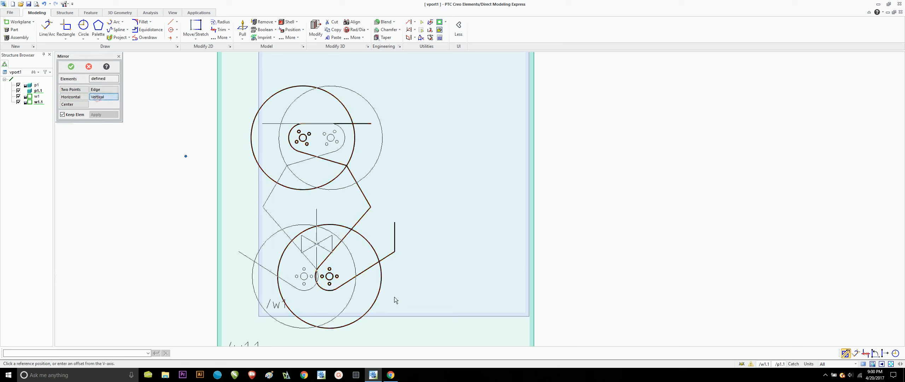
click(395, 241)
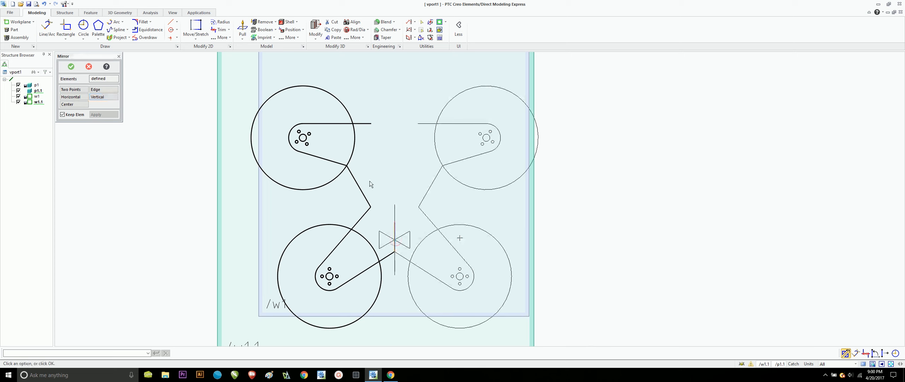
click(76, 67)
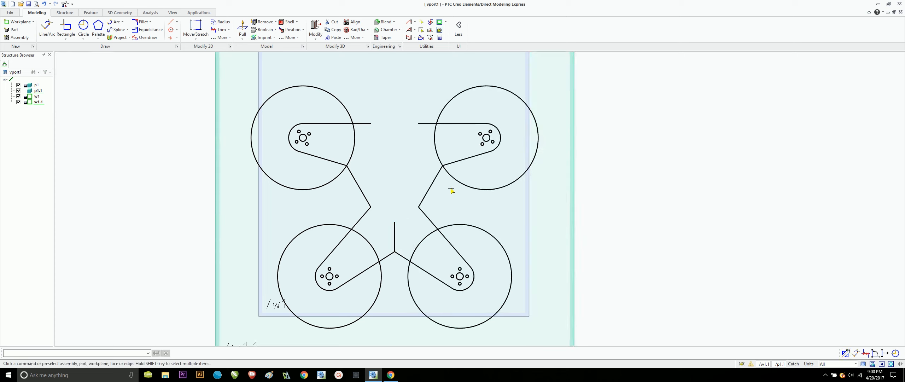
Draw a horizontal line joining the inner ends of the two upper arms' top edges.
click(395, 235)
click(405, 226)
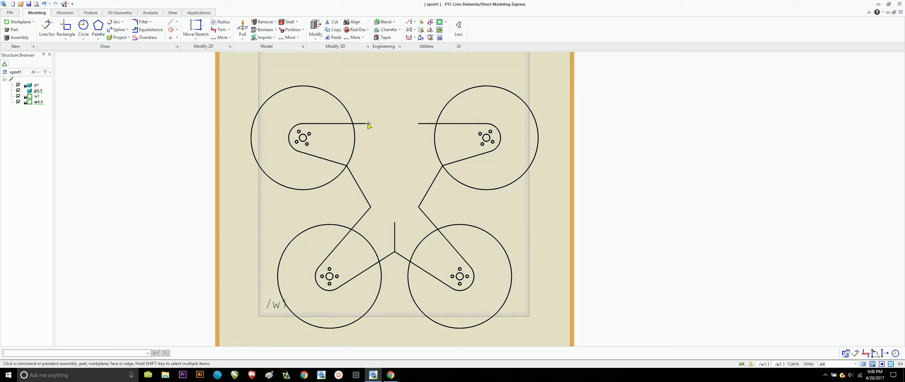
click(49, 24)
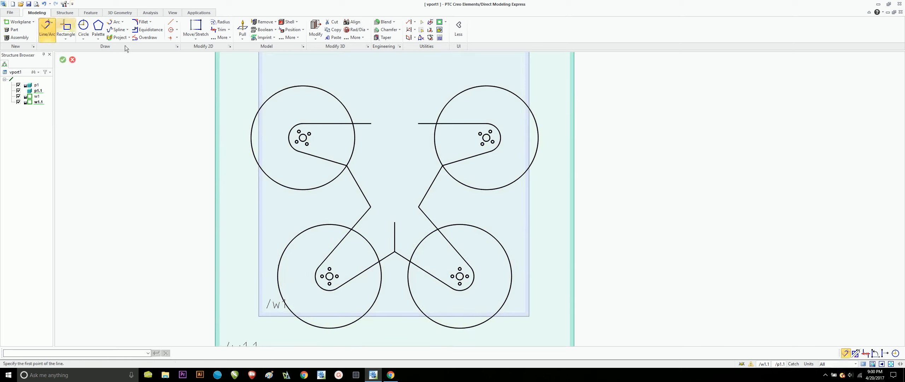
click(373, 123)
click(417, 125)
middle_click(416, 128)
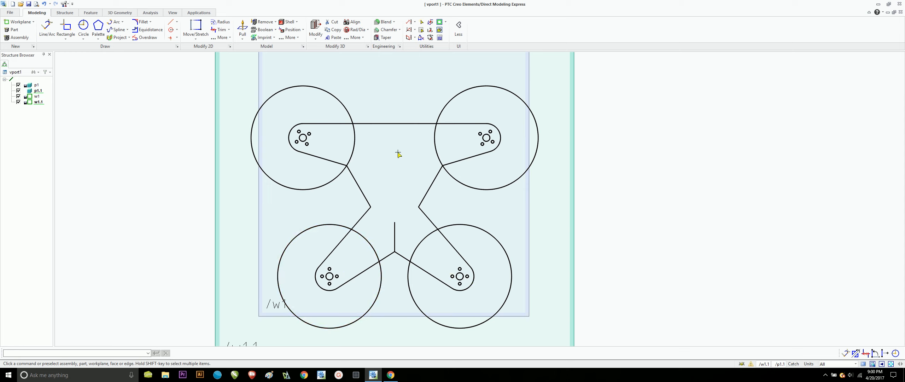
Draw two circles of radius 0.07 on the body's left half, one below the top edge and one beside the short centre line.
click(84, 28)
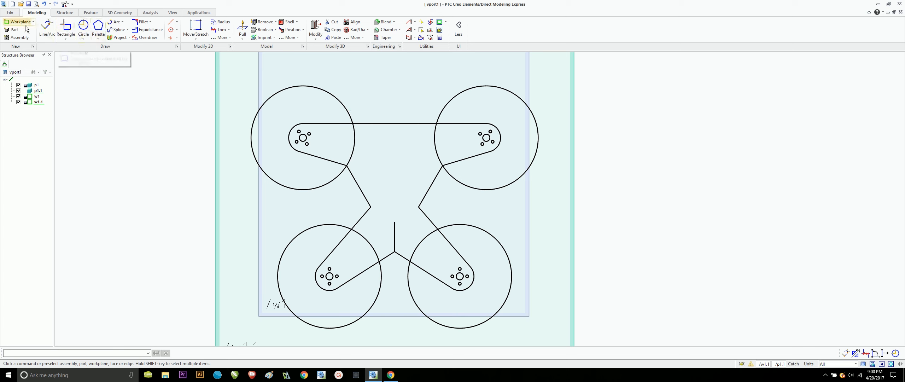
click(415, 168)
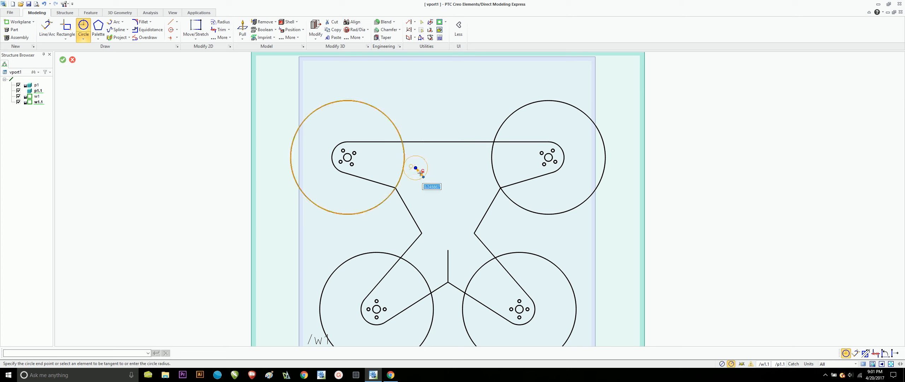
text(.07)
key(Return)
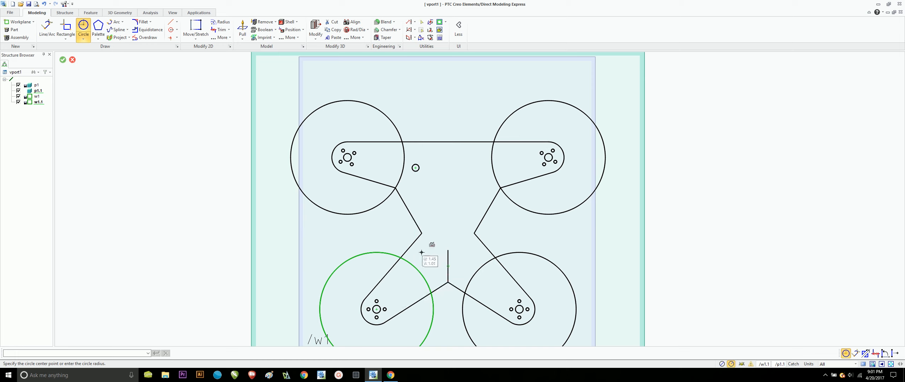
click(432, 274)
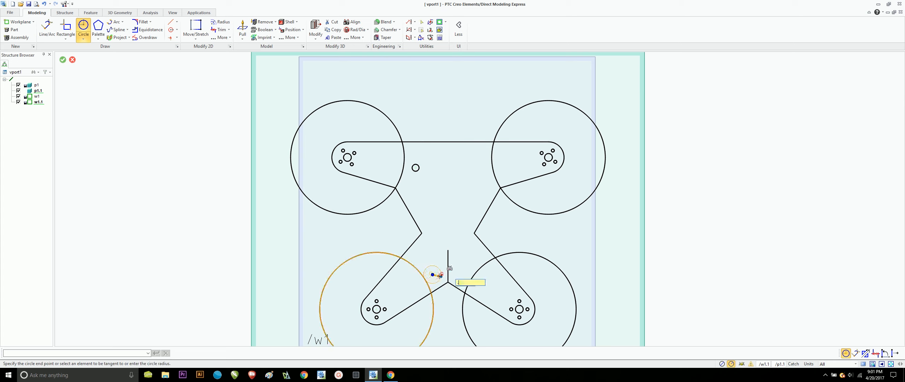
text(.07)
key(Return)
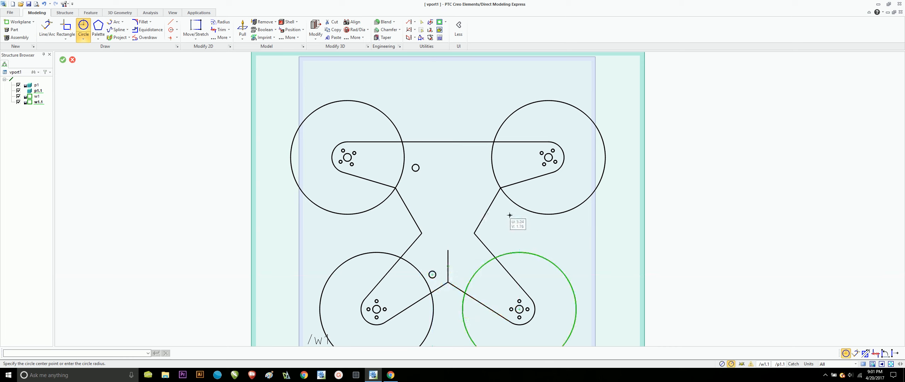
click(63, 60)
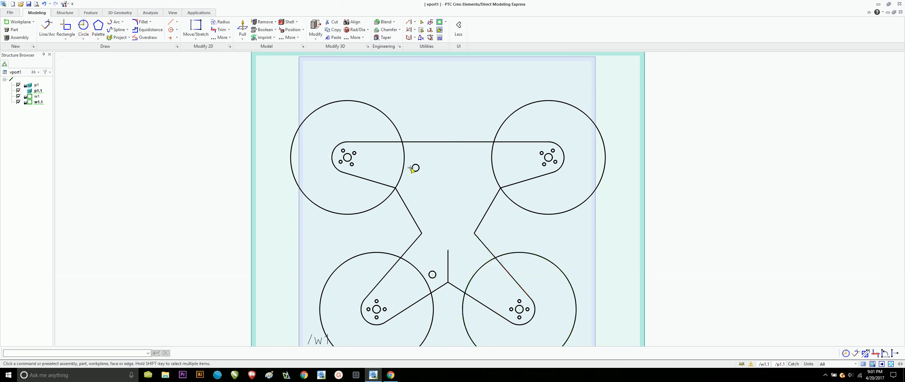
Mirror the upper-left body hole across the vertical centre line, keeping the original.
click(222, 37)
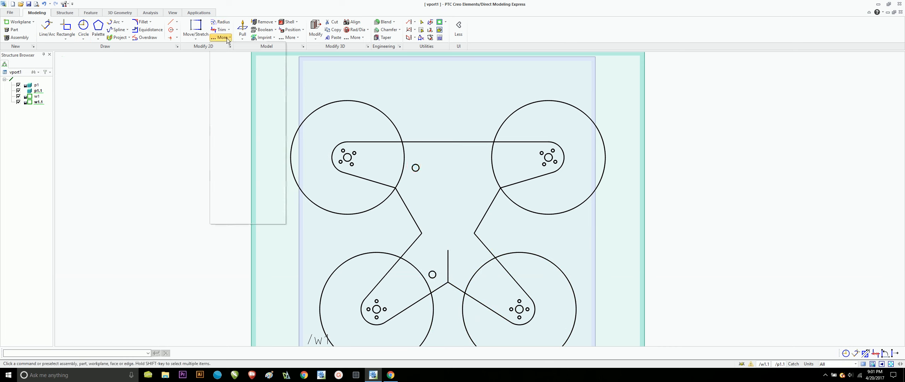
click(227, 69)
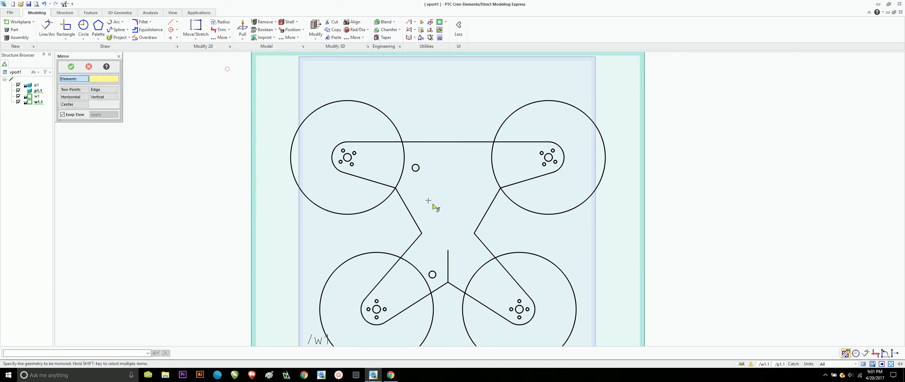
click(417, 169)
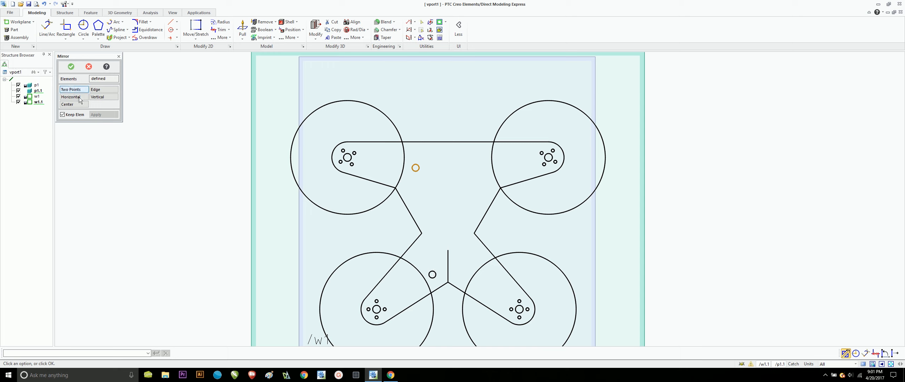
click(97, 96)
click(448, 264)
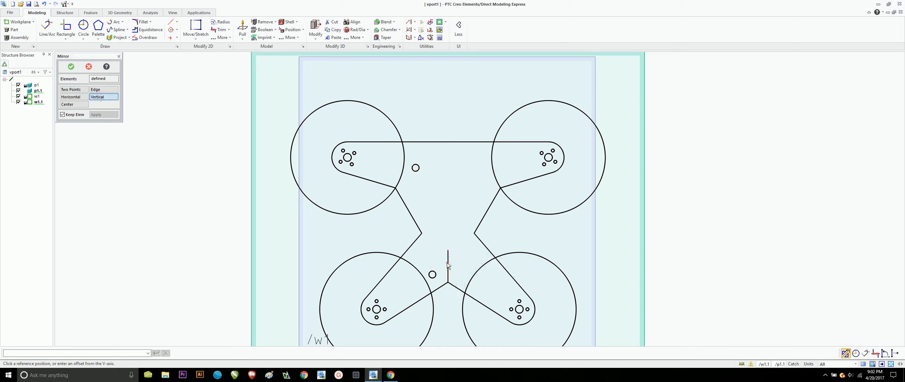
click(71, 67)
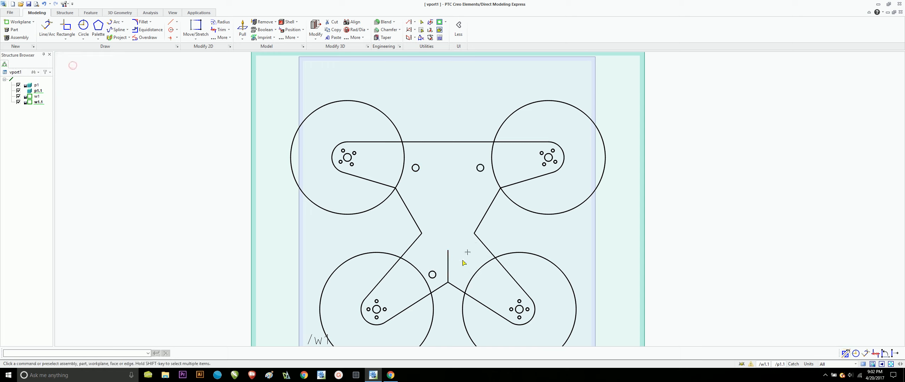
Mirror the lower-left body hole across the vertical centre line, keeping the original.
click(222, 37)
click(227, 70)
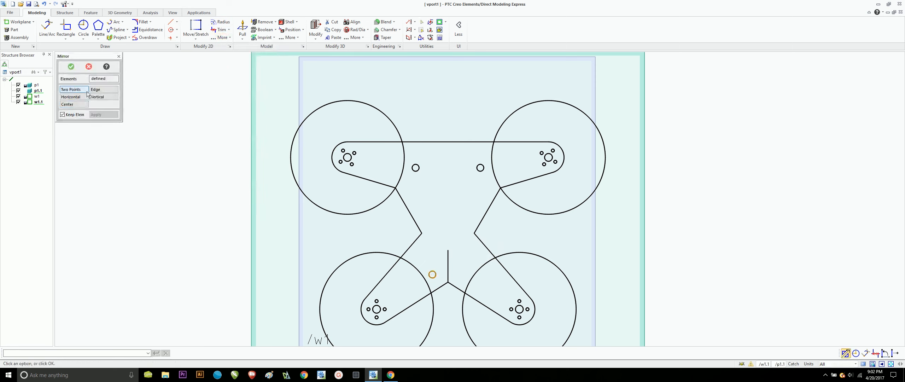
click(101, 97)
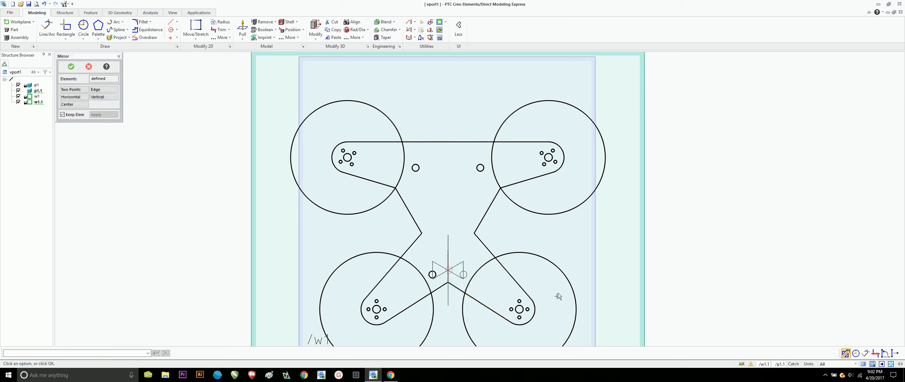
click(448, 270)
click(70, 67)
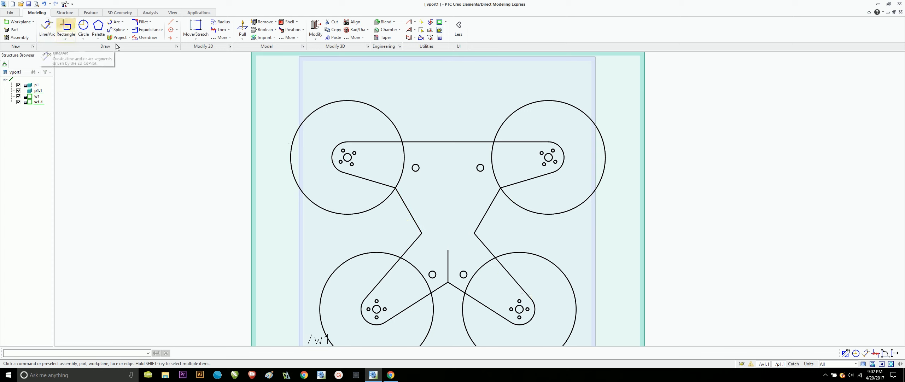
click(378, 182)
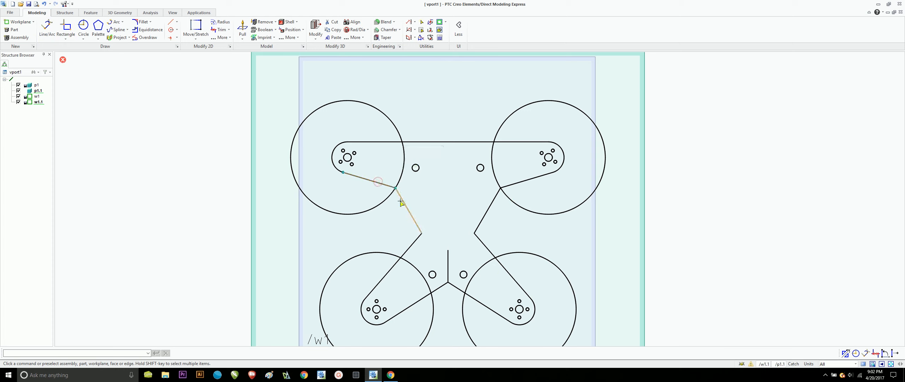
shift+click(402, 201)
click(424, 253)
Draw connected lines between the motor-hole centres, from upper-left to lower-right, up to upper-right, and diagonally to lower-left.
scroll(515, 300, down, 2)
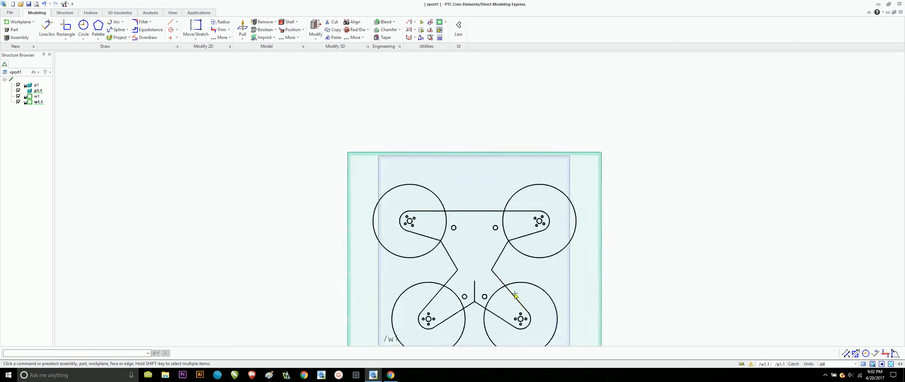
middle_drag(522, 301, 484, 235)
scroll(466, 201, up, 2)
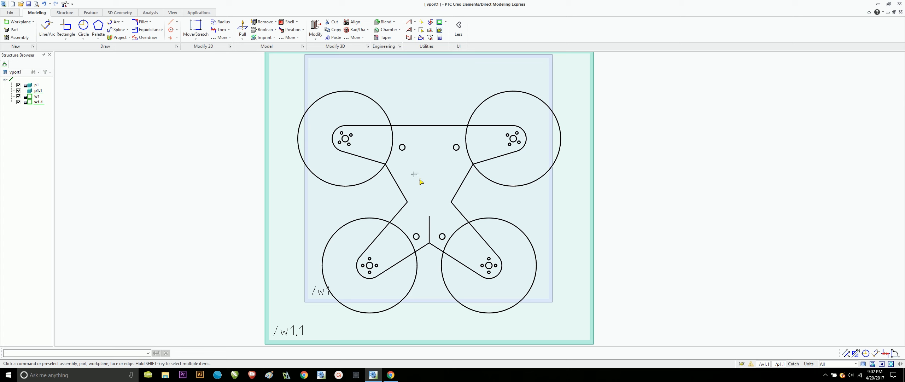
click(47, 28)
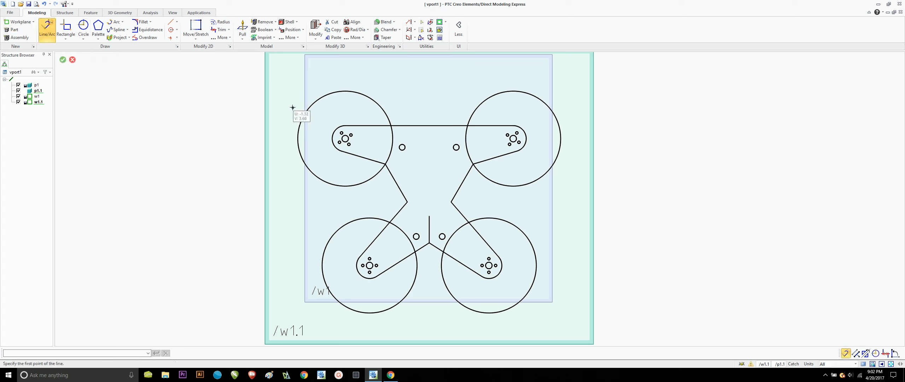
click(344, 138)
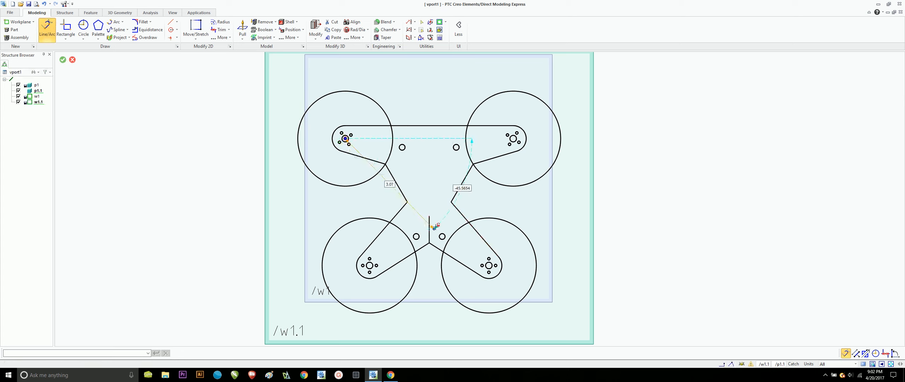
click(488, 265)
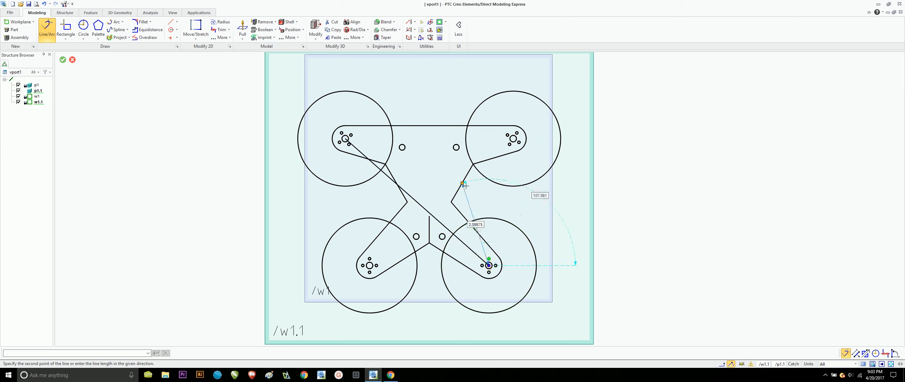
click(511, 139)
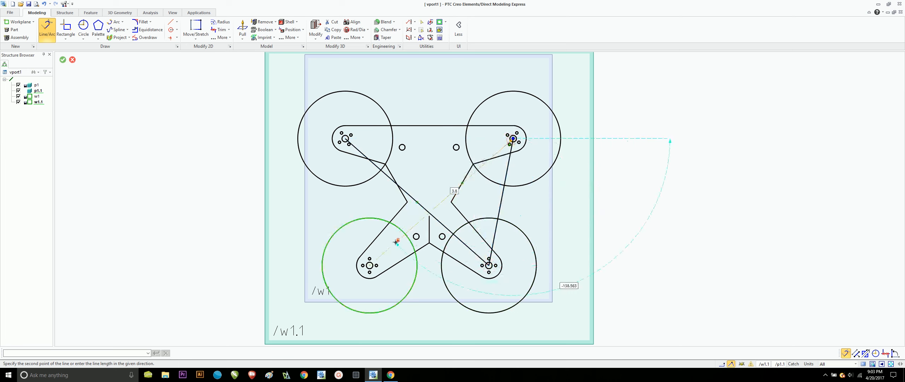
click(369, 265)
key(Escape)
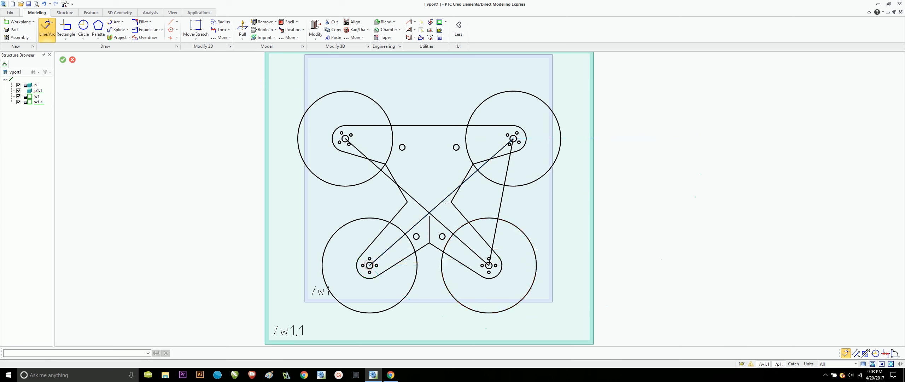
Delete the line between the two right-hand motor centres and both crossing diagonals.
click(493, 233)
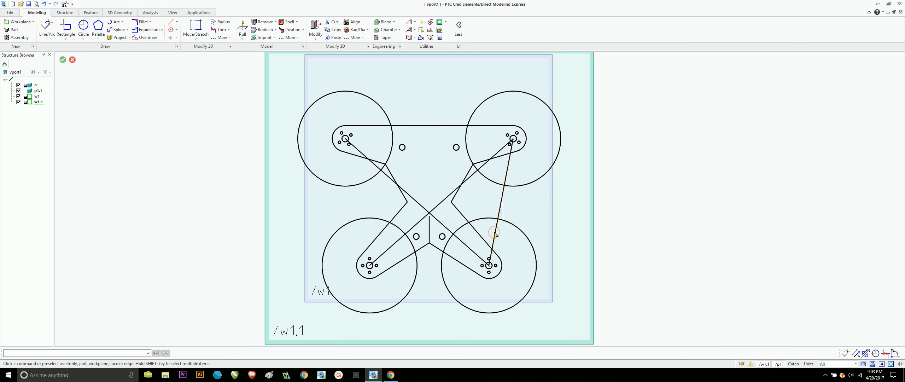
key(Delete)
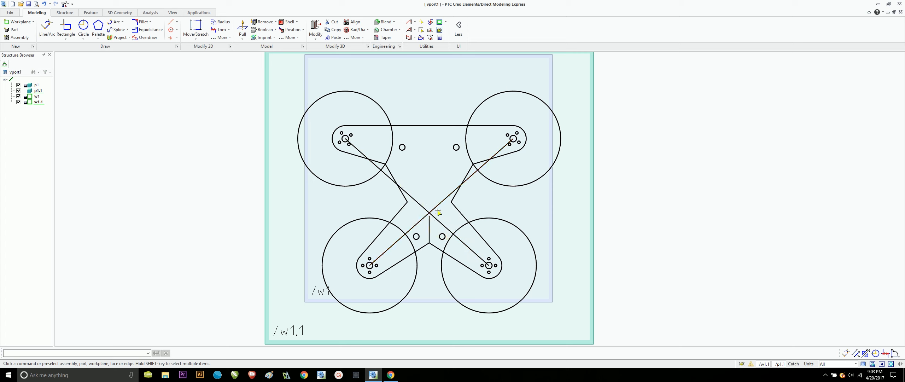
scroll(436, 206, up, 3)
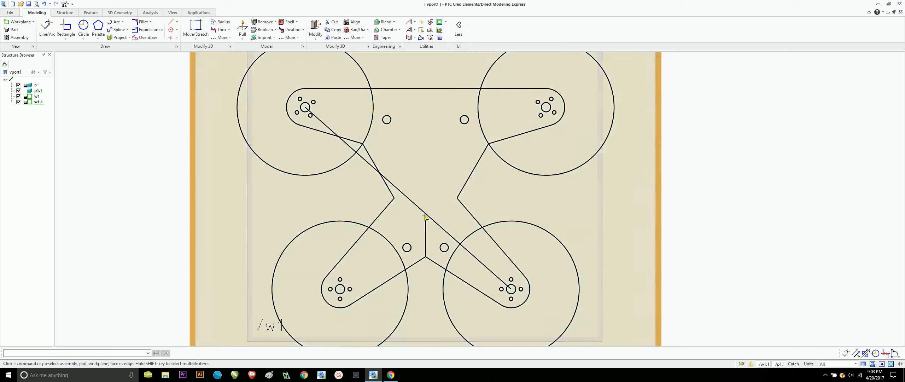
click(425, 216)
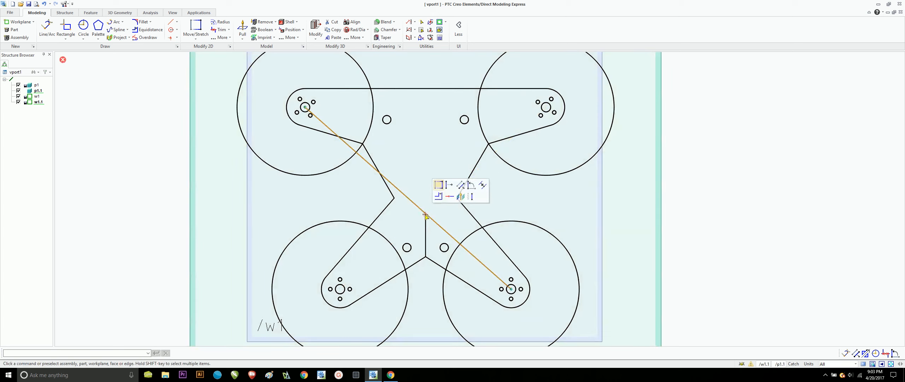
key(Delete)
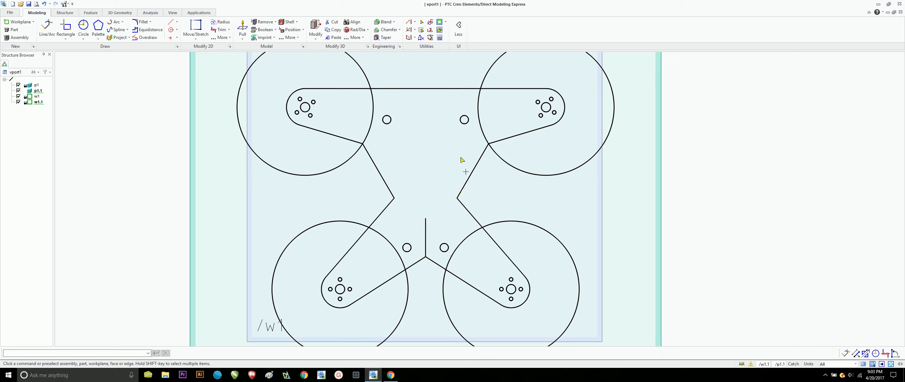
Draw a closed four-sided cutout in the body's upper-left part, with its long side parallel to the slanted waist edge.
click(47, 29)
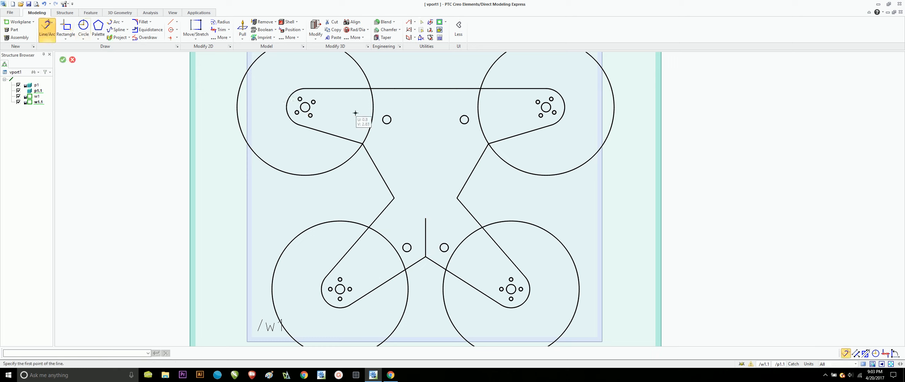
click(376, 136)
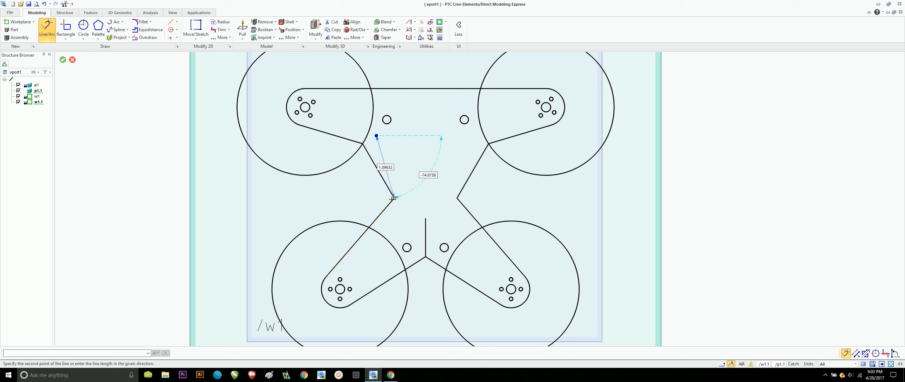
click(408, 190)
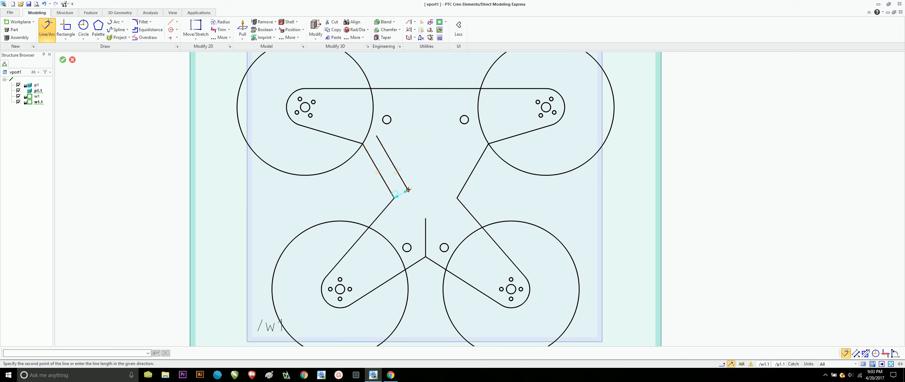
click(416, 180)
click(408, 142)
click(377, 135)
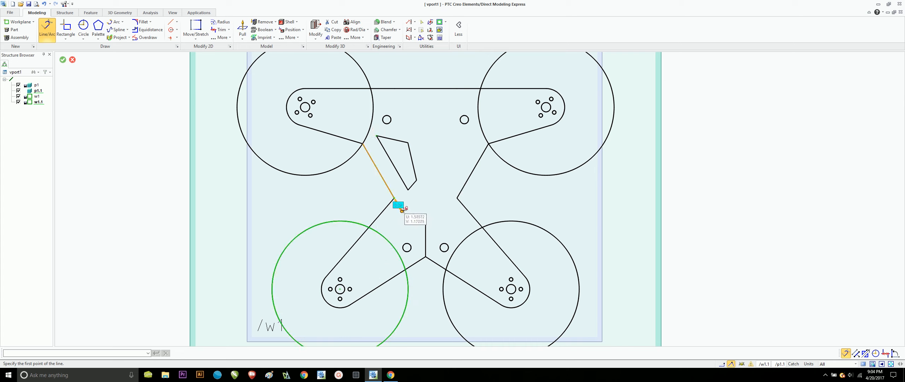
Draw a closed four-sided cutout in the lower-left arm, with its long side parallel to the arm's outer edge.
click(402, 212)
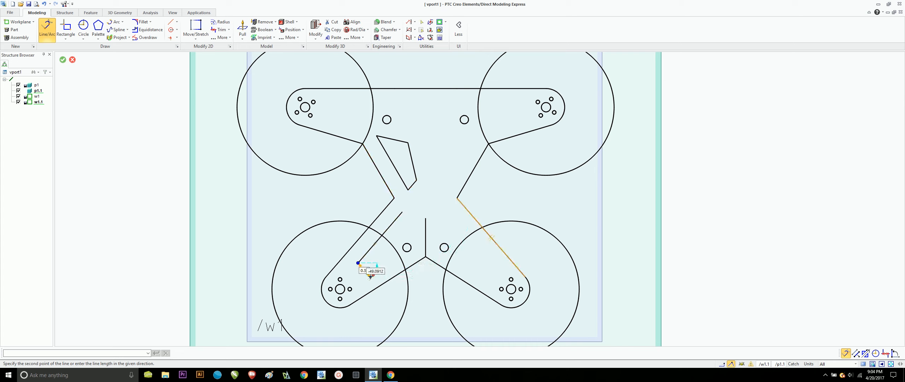
click(371, 276)
click(391, 263)
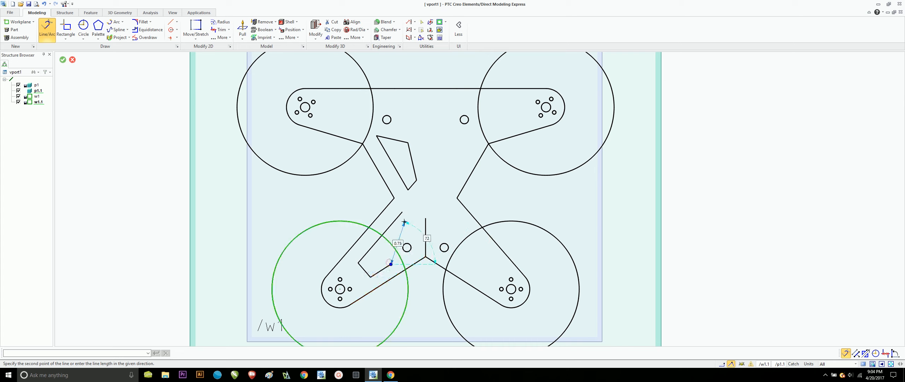
click(402, 211)
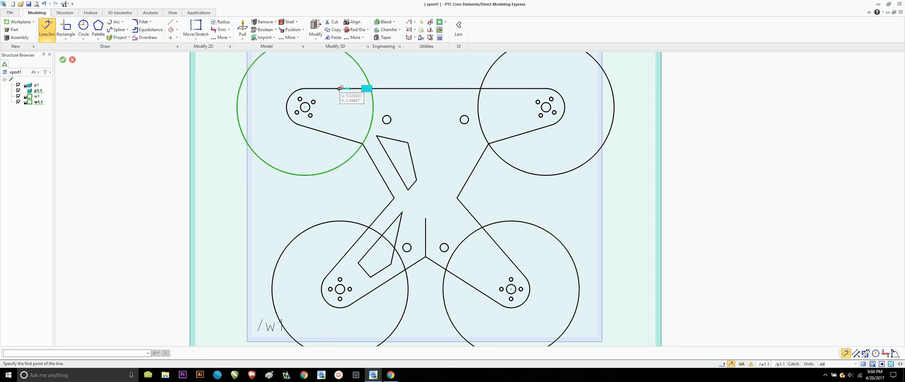
key(Escape)
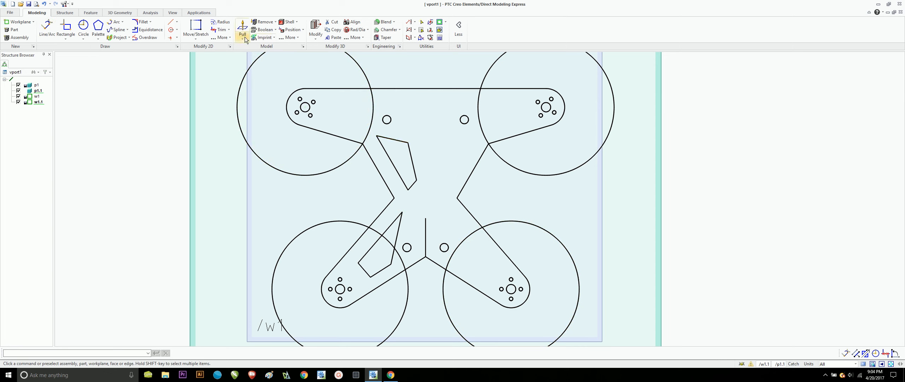
Mirror the two left cutouts across the vertical centre line, keeping the originals.
click(222, 37)
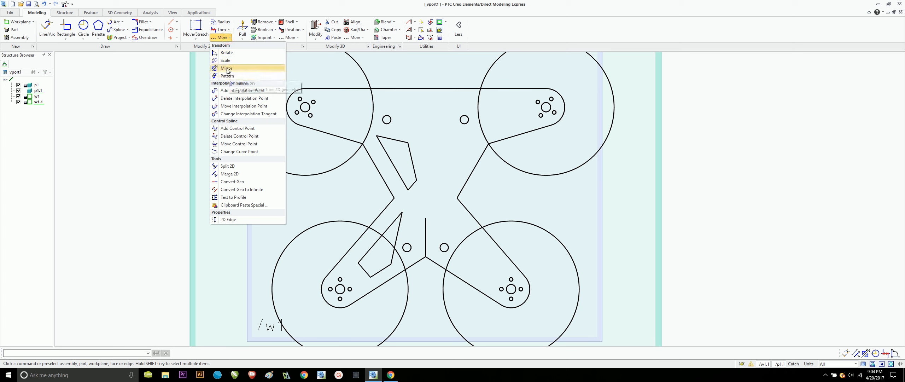
click(227, 68)
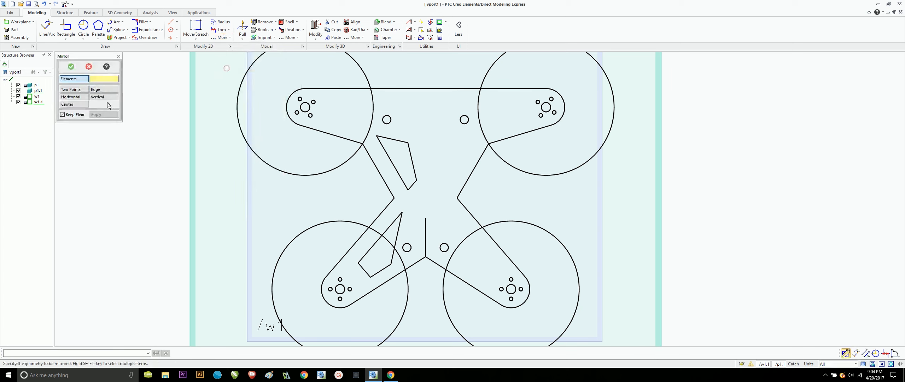
click(398, 142)
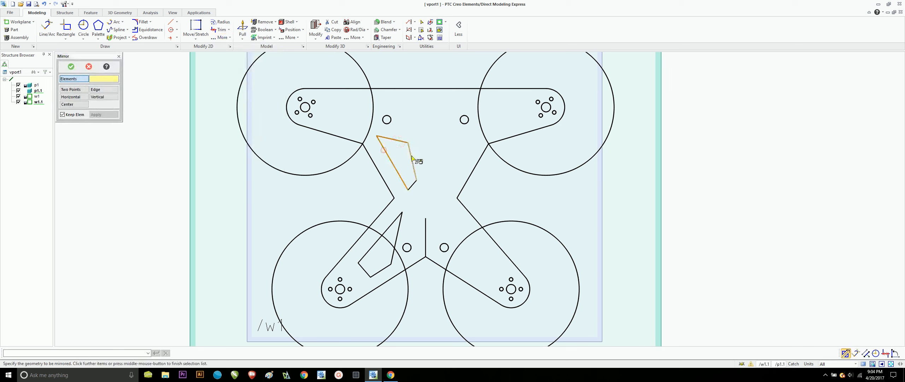
click(395, 220)
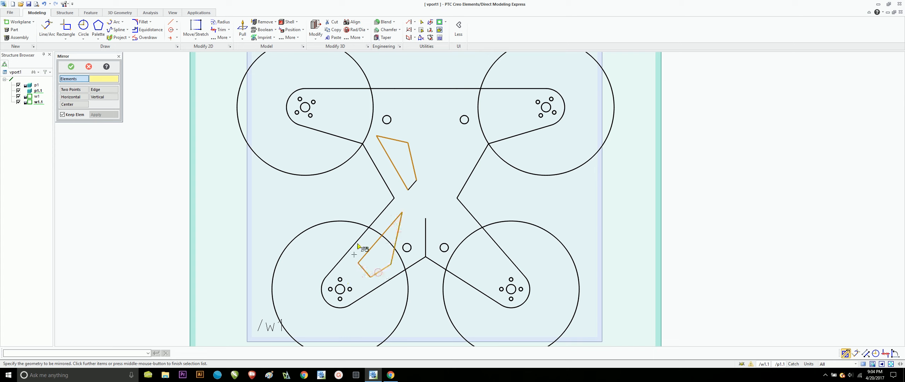
middle_click(420, 204)
click(102, 97)
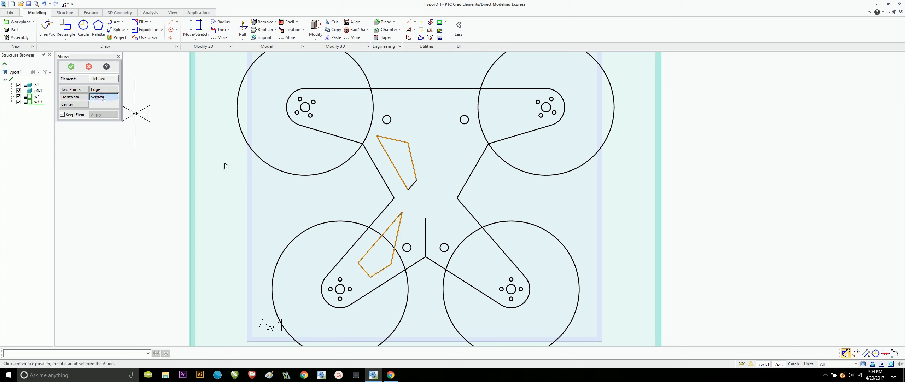
click(424, 230)
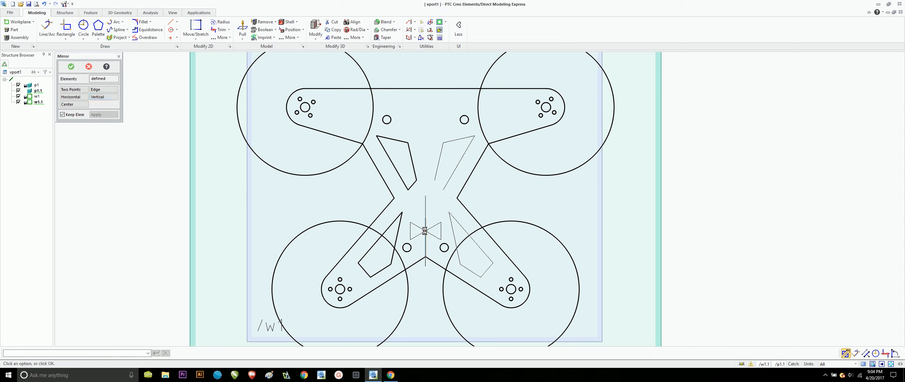
click(68, 67)
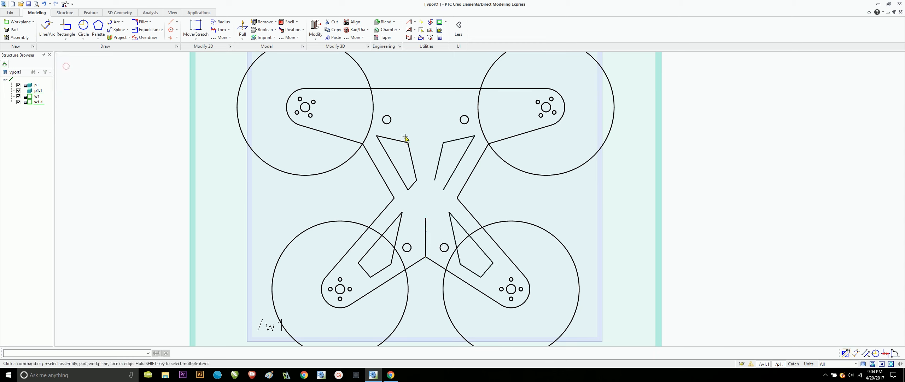
Close the open lower end of the upper-right cutout with a short line and delete the short vertical centre line.
click(47, 30)
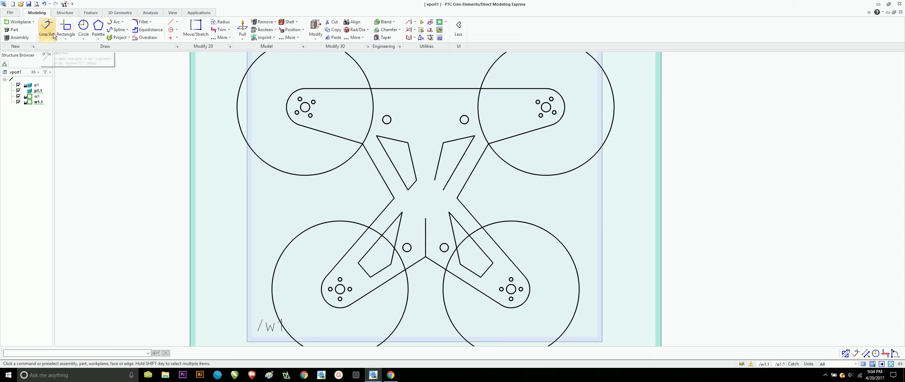
click(434, 180)
click(442, 189)
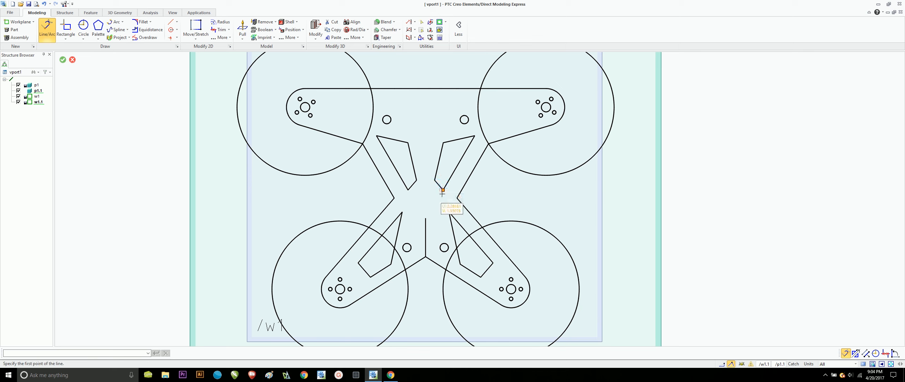
middle_click(424, 231)
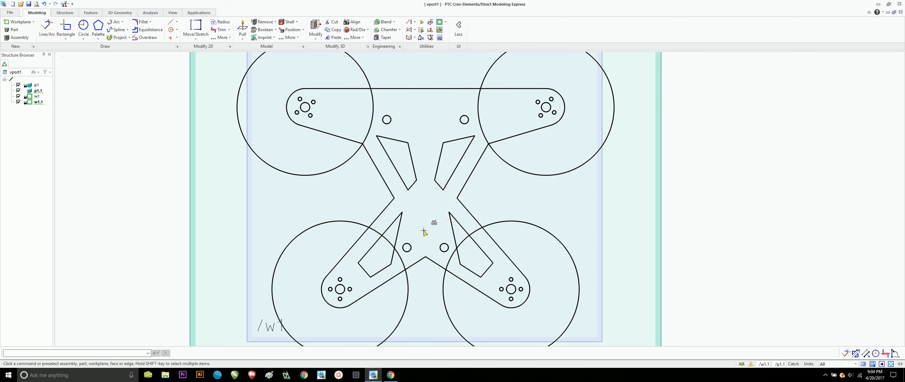
Delete the four large propeller circles around the motor mounts.
scroll(430, 204, up, 2)
scroll(430, 204, down, 1)
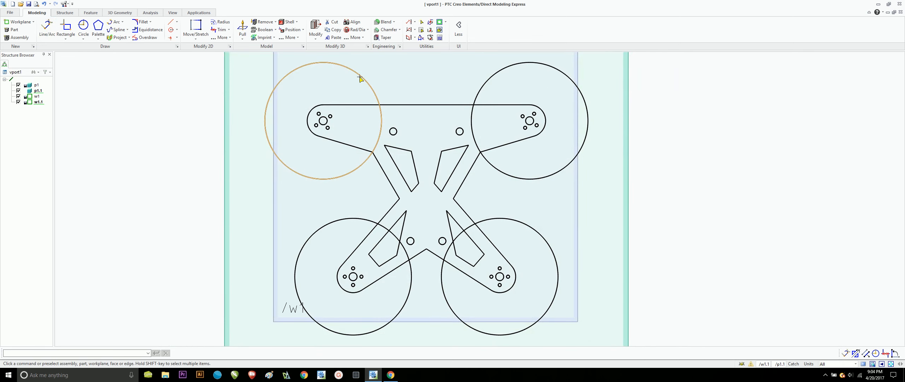
click(360, 77)
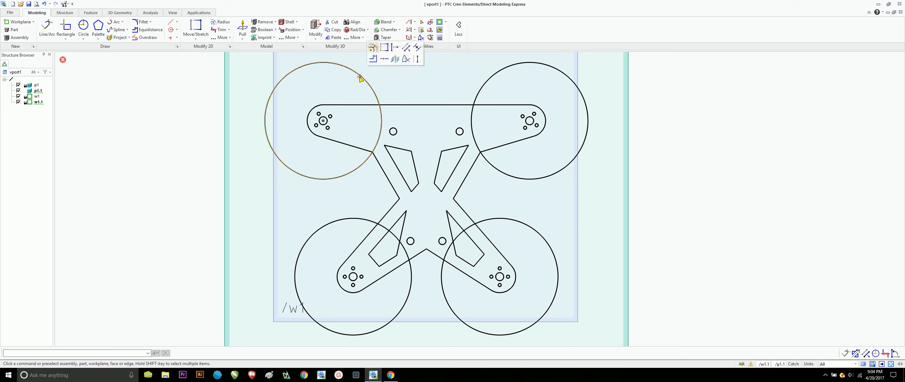
key(Delete)
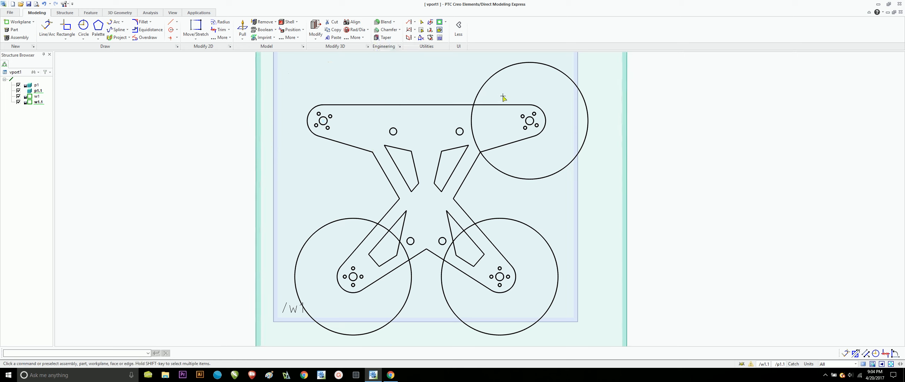
click(495, 81)
key(Delete)
click(356, 219)
key(Delete)
click(497, 219)
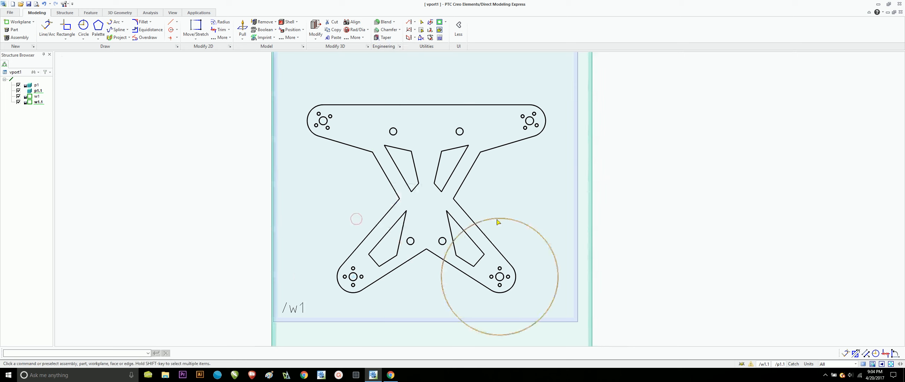
key(Delete)
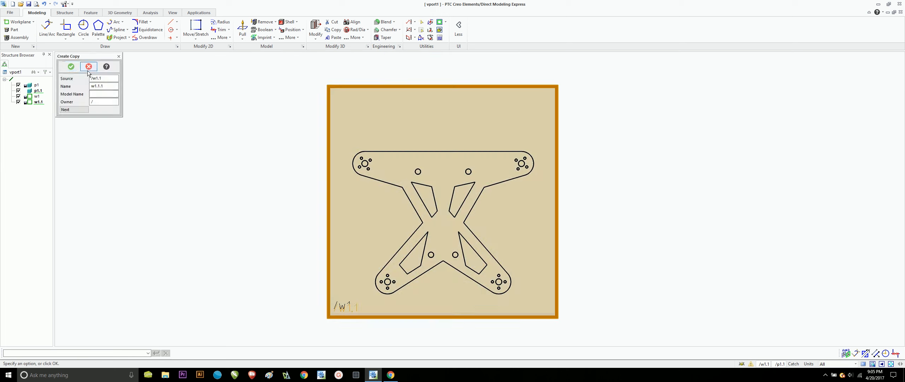
Cancel the workplane copy and pull the closed drone frame profile linearly by a distance of 0.18 into a solid plate.
click(87, 71)
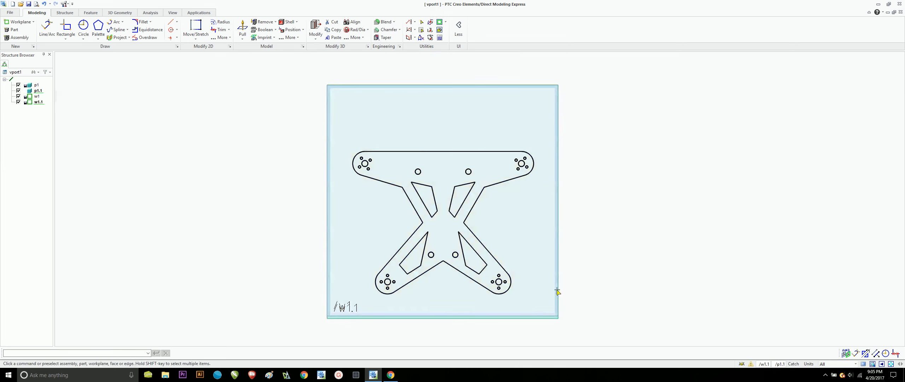
scroll(556, 291, up, 2)
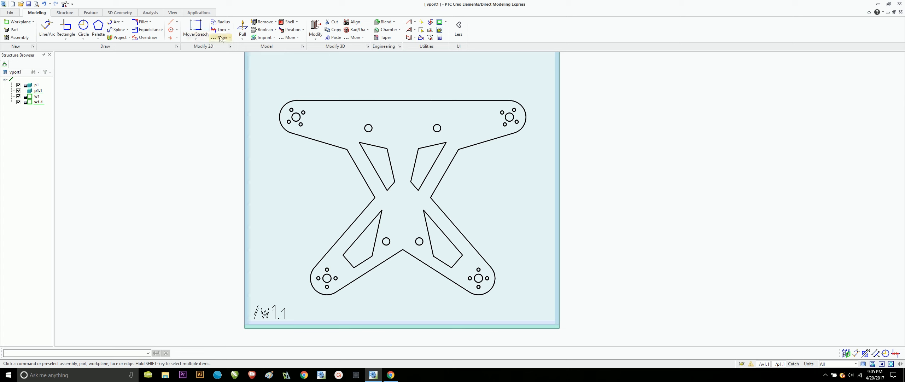
click(243, 30)
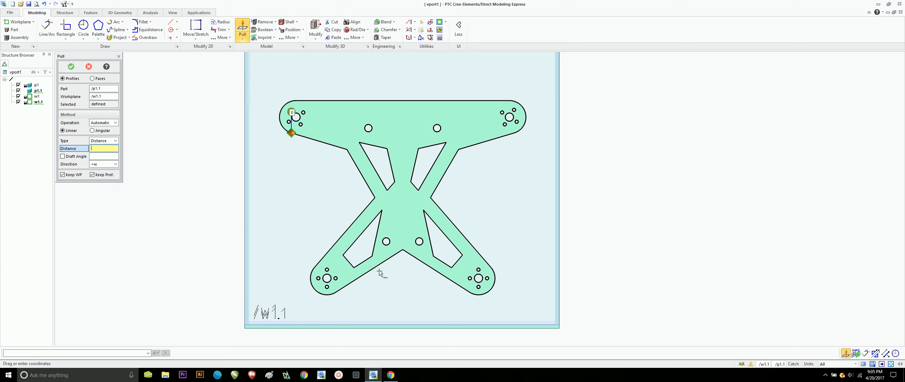
scroll(379, 270, up, 1)
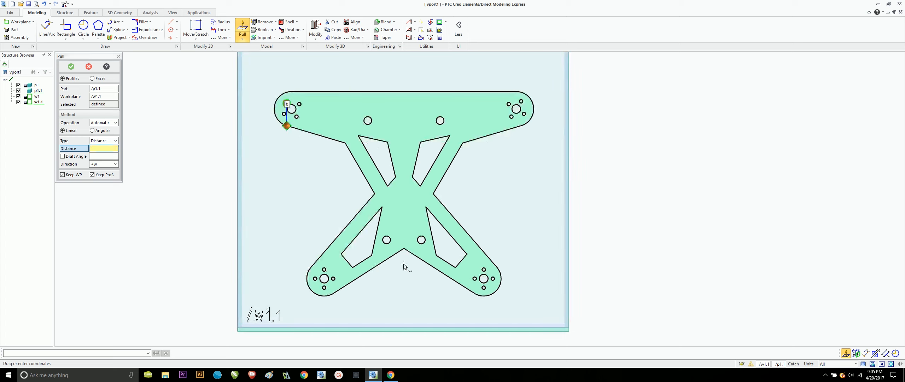
middle_drag(403, 263, 530, 217)
click(100, 148)
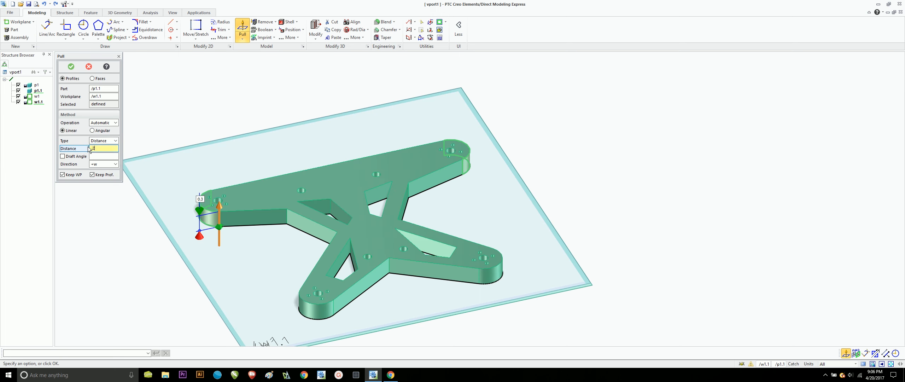
text(.2)
key(Return)
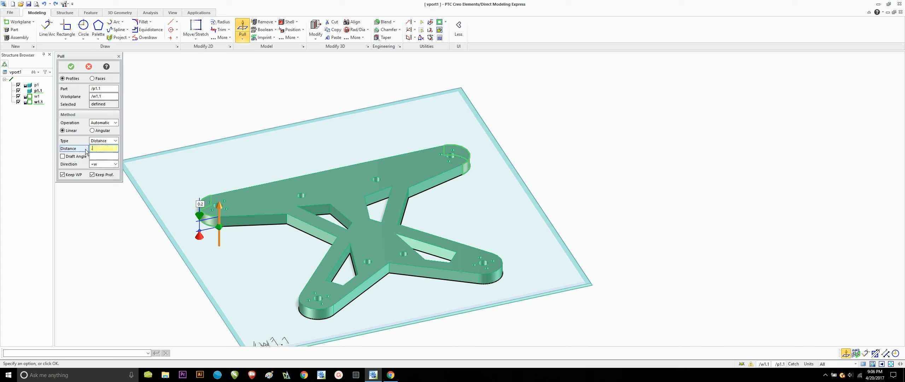
key(Return)
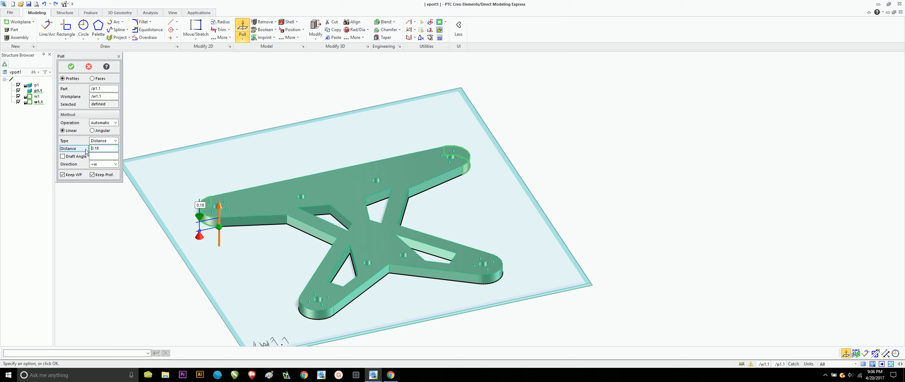
click(71, 66)
Delete both workplanes, leaving only the solid frame parts in the model.
middle_drag(182, 213, 456, 182)
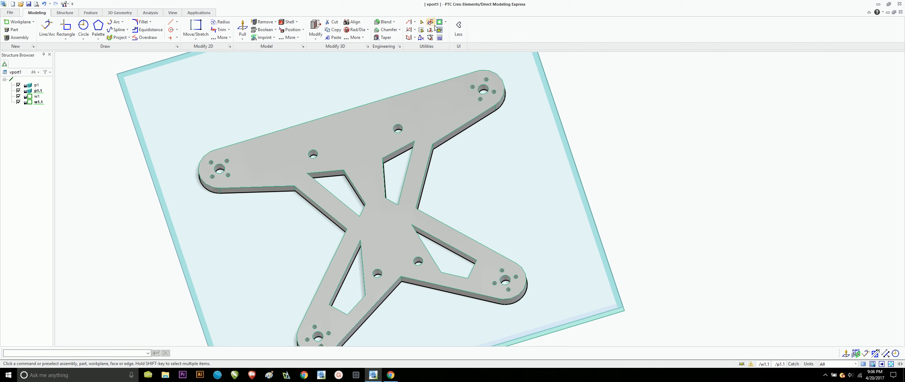
click(573, 198)
key(Delete)
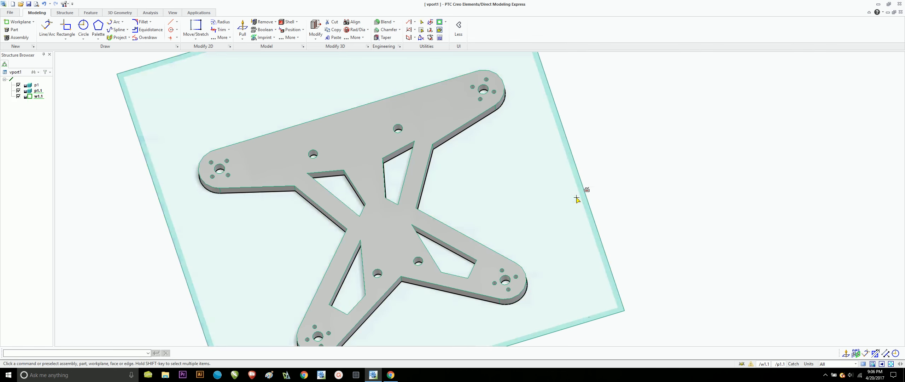
click(578, 175)
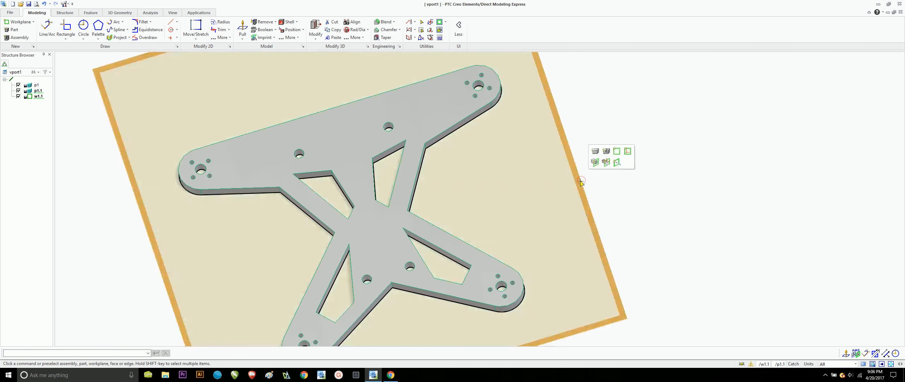
key(Delete)
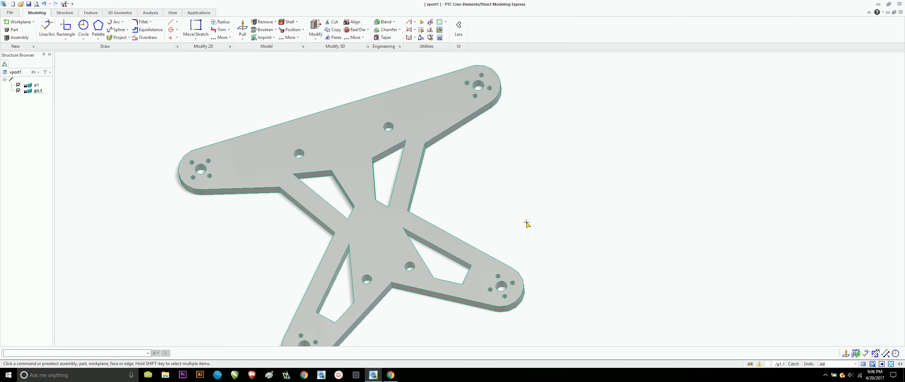
Start a constant-radius blend for the corner edges of the frame's cutouts.
middle_drag(526, 224, 513, 235)
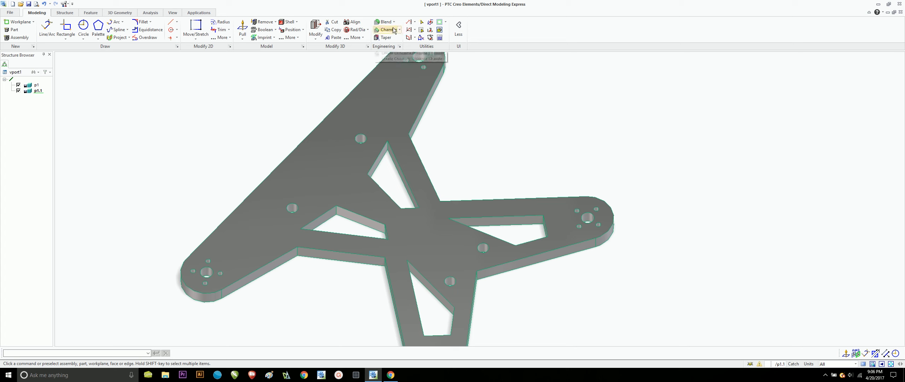
click(383, 22)
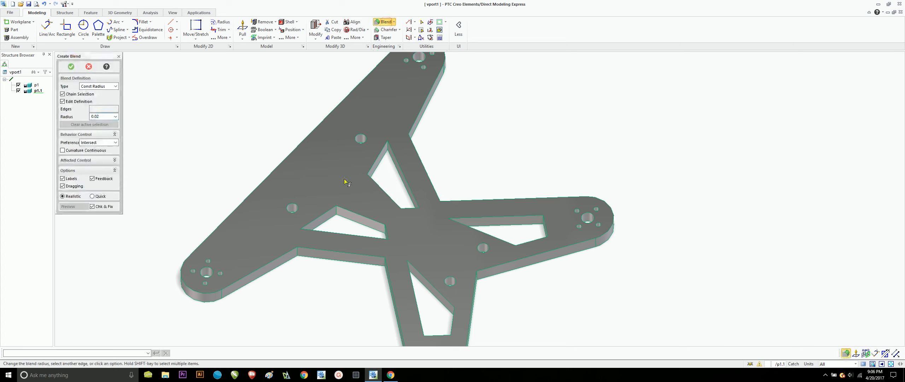
middle_drag(346, 182, 371, 4)
scroll(335, 206, up, 1)
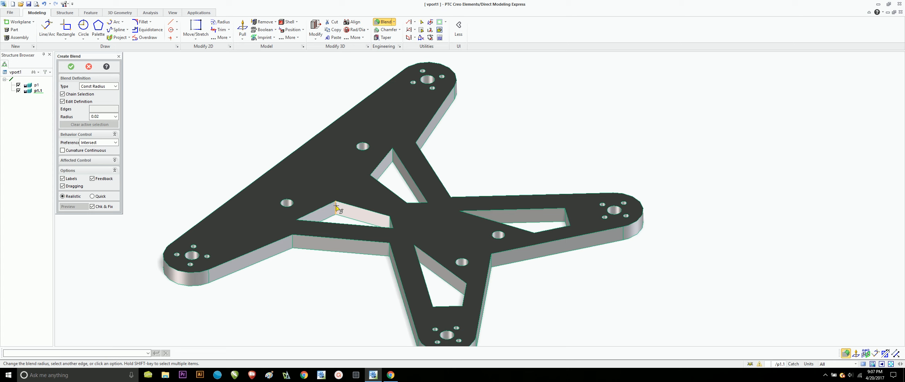